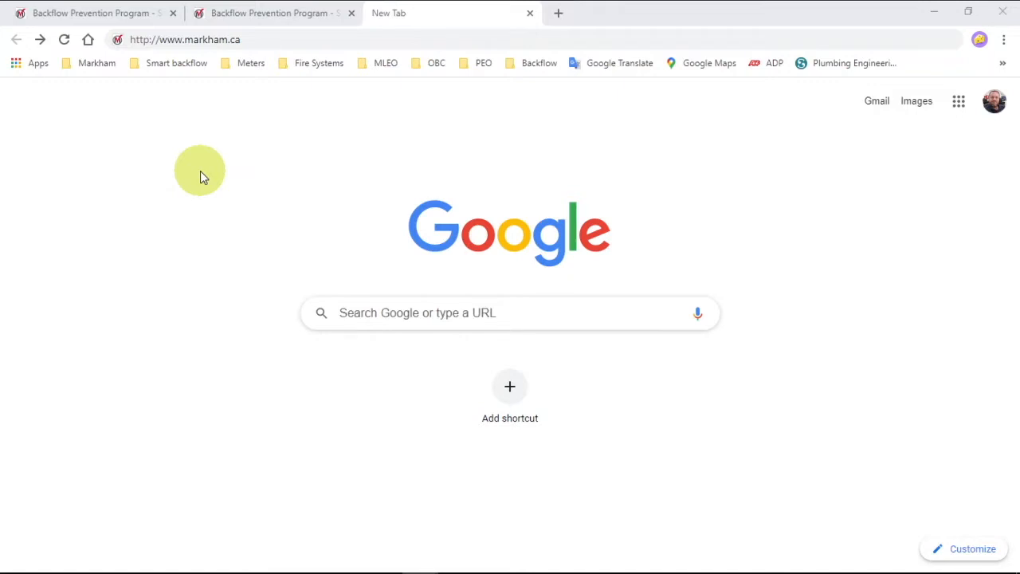
click(204, 39)
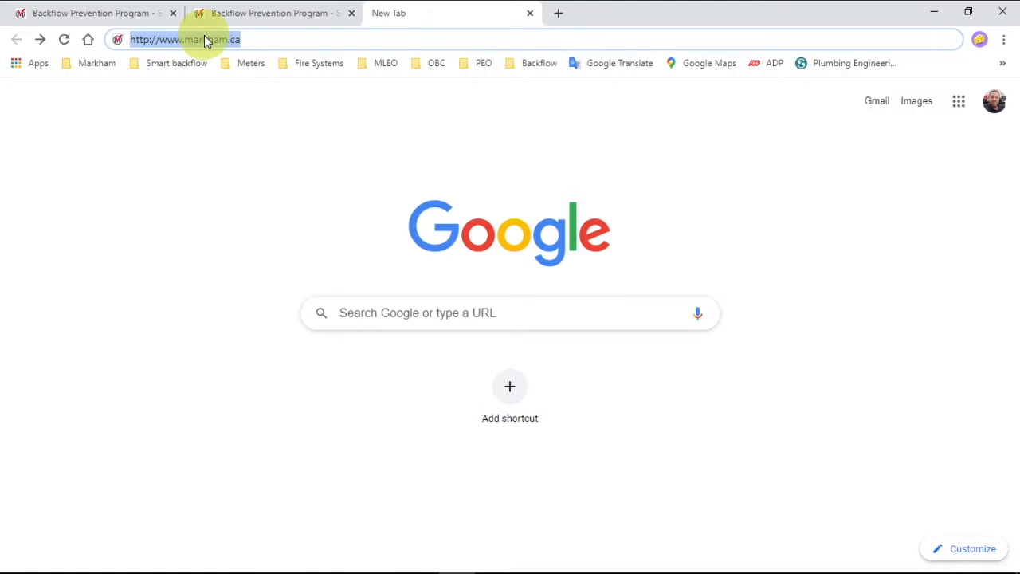
key(Return)
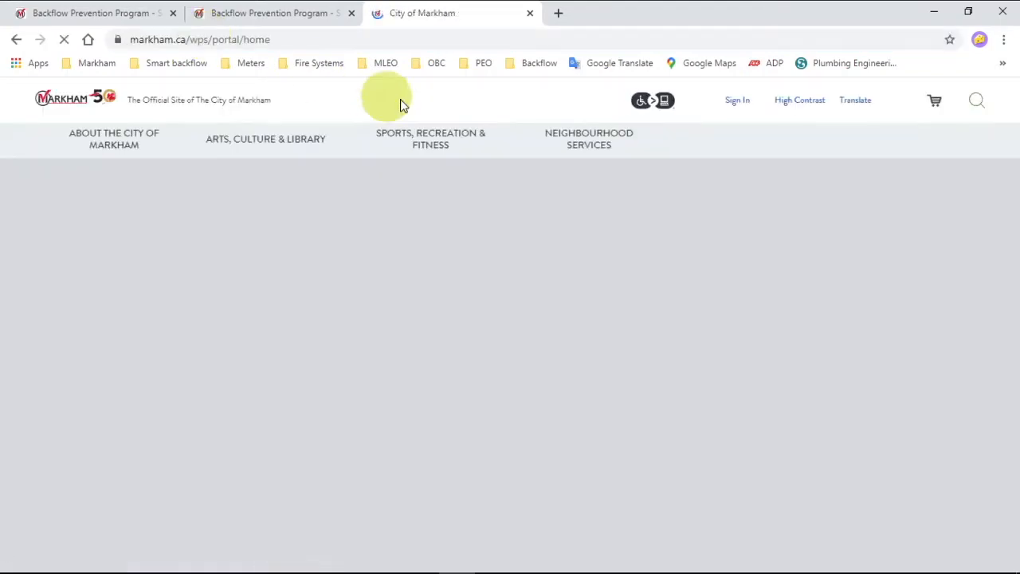
mouse_move(613, 237)
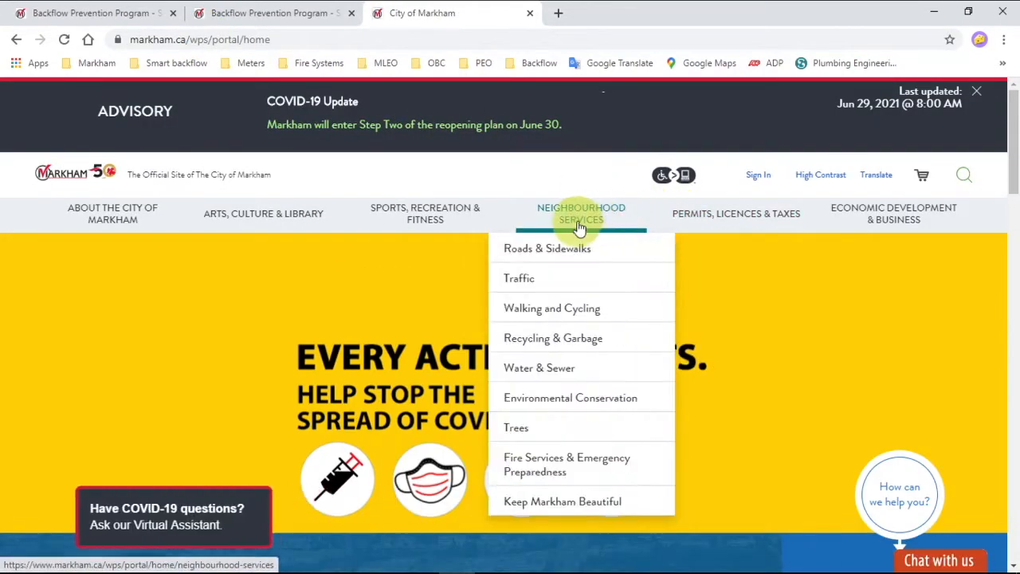
click(577, 215)
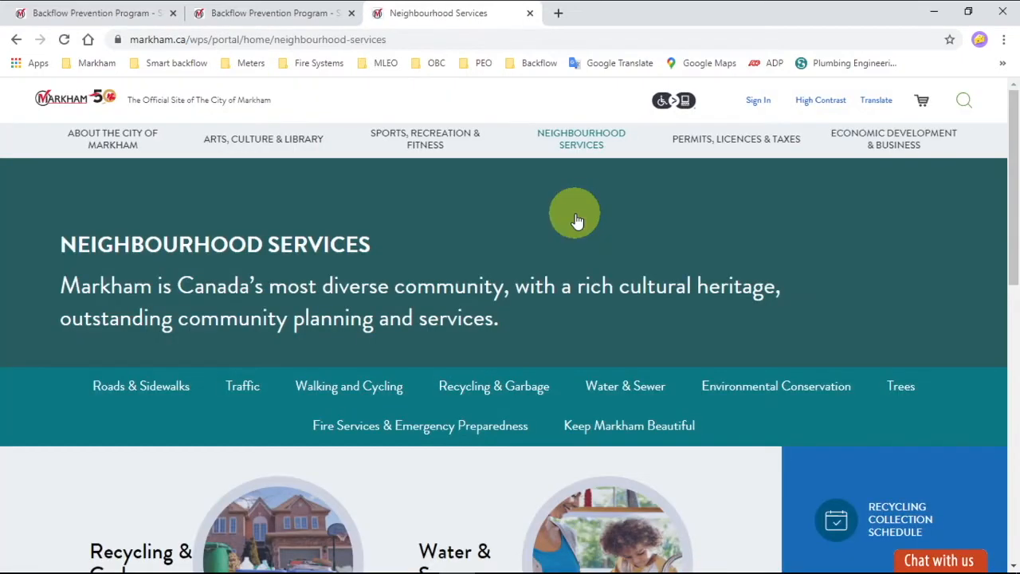
click(620, 395)
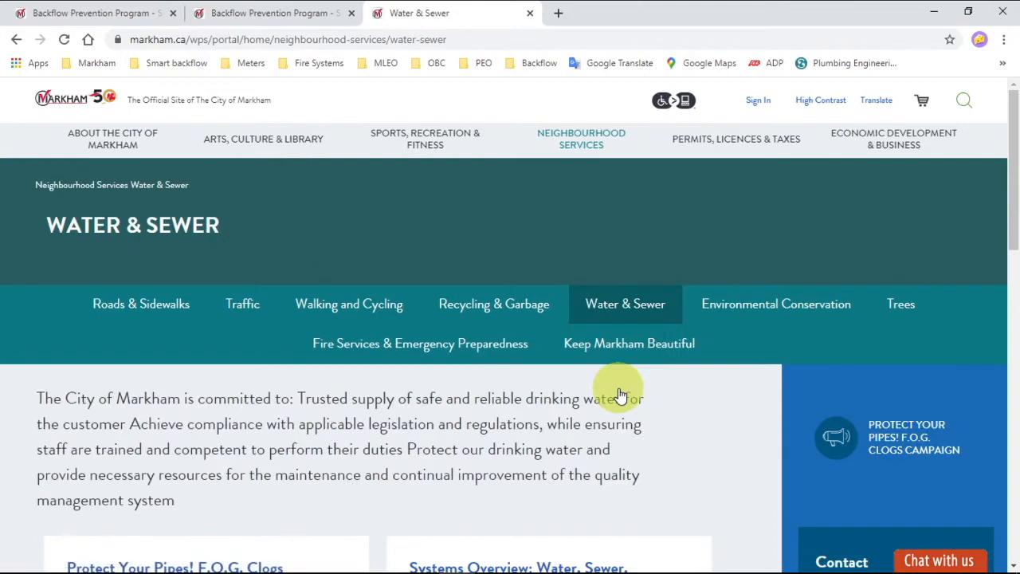
Open the Backflow Prevention Online Services page from the Water & Sewer topics.
scroll(335, 427, down, 3)
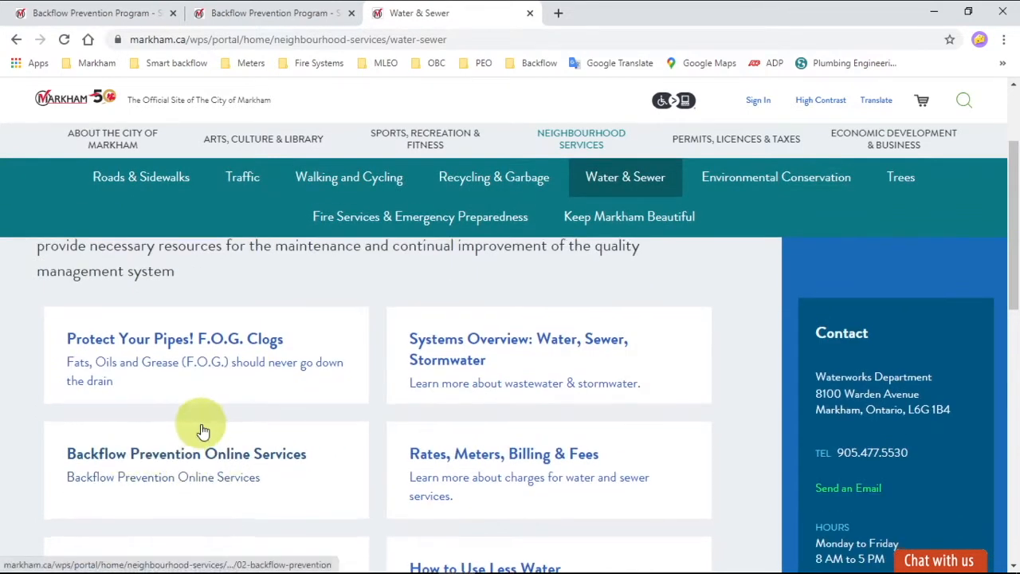
scroll(200, 428, down, 1)
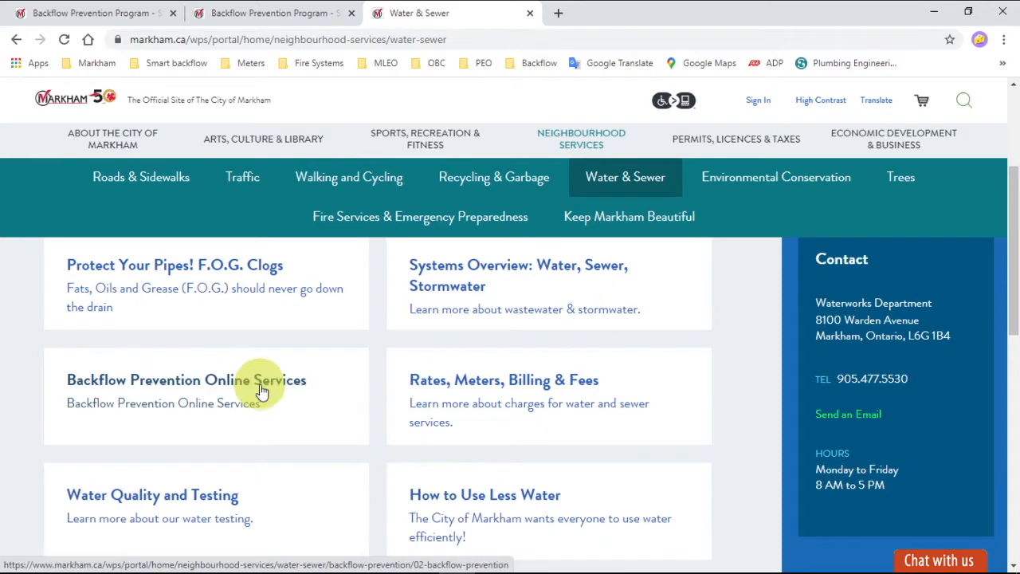
click(188, 384)
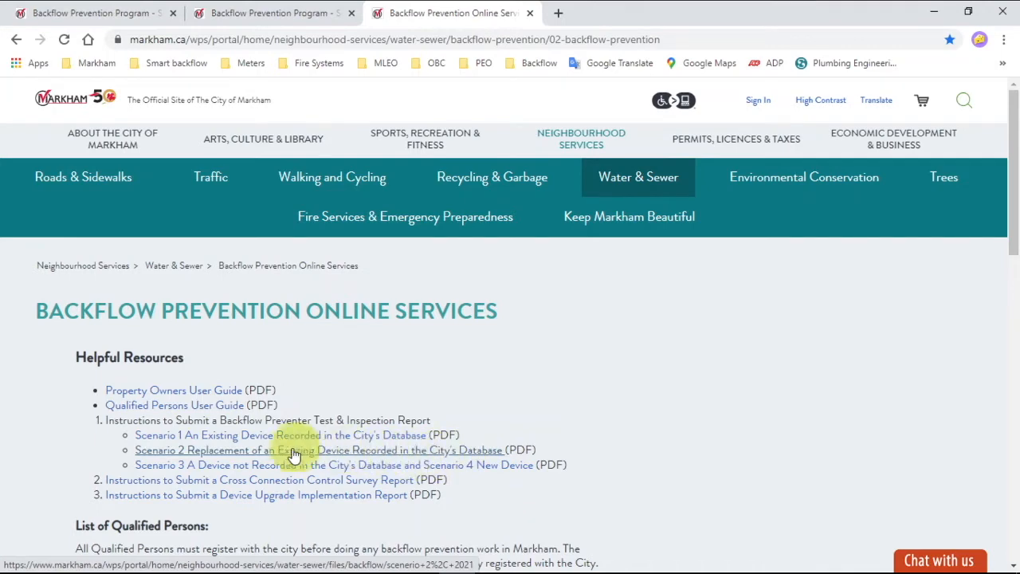
Open the online form to submit a Backflow Preventer Test & Inspection Report.
scroll(498, 434, down, 4)
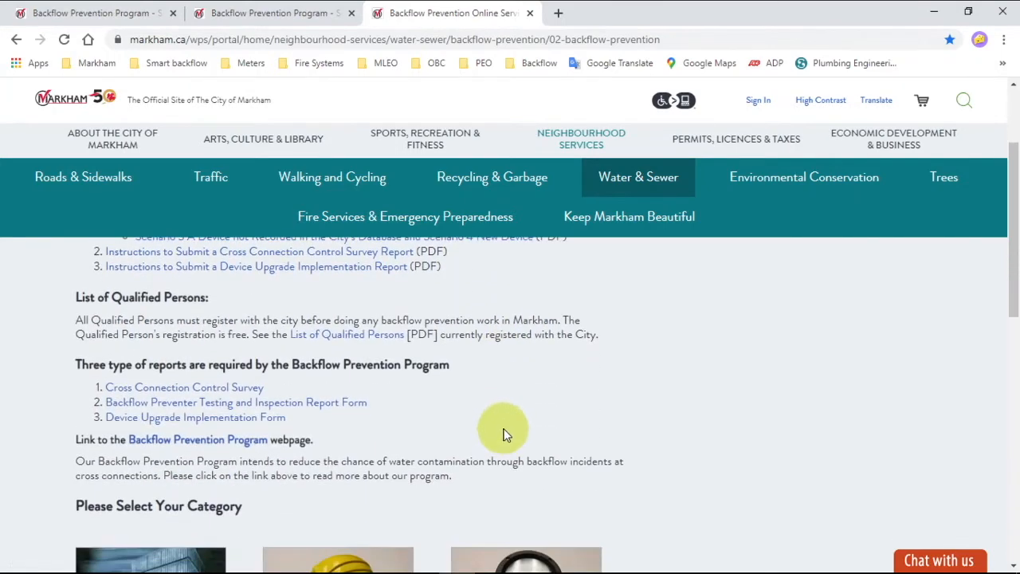
scroll(533, 410, down, 2)
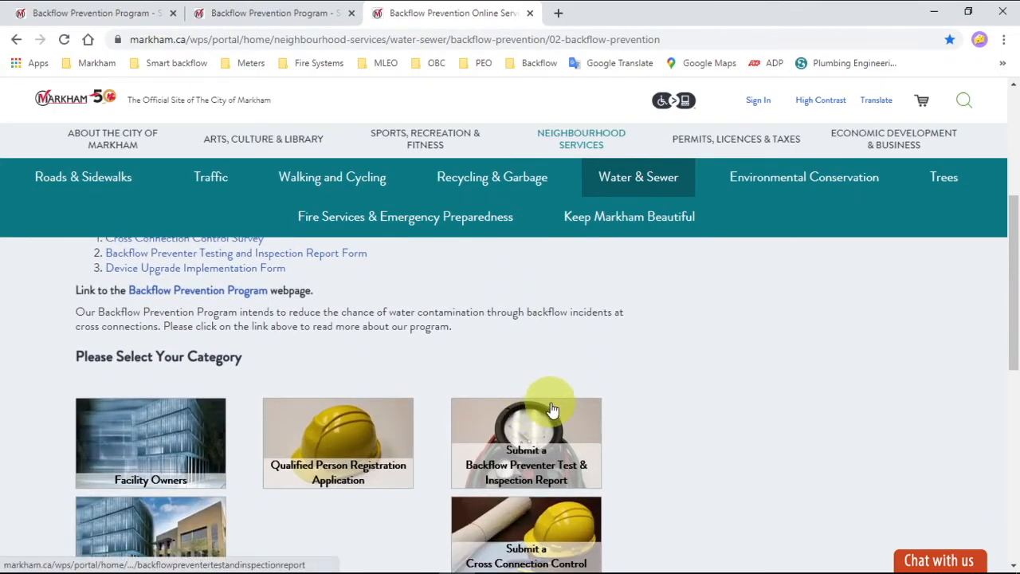
scroll(550, 410, down, 2)
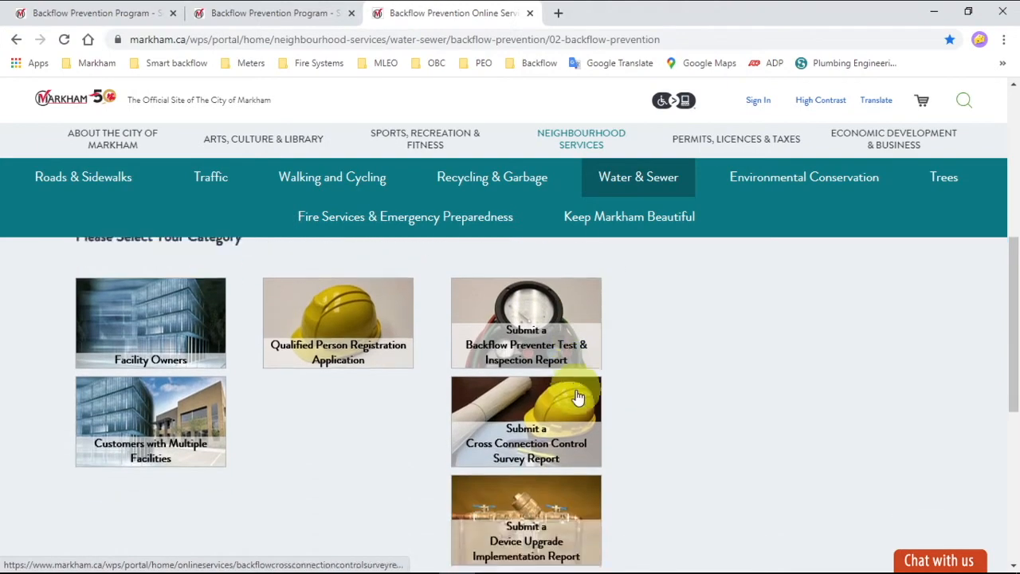
click(522, 309)
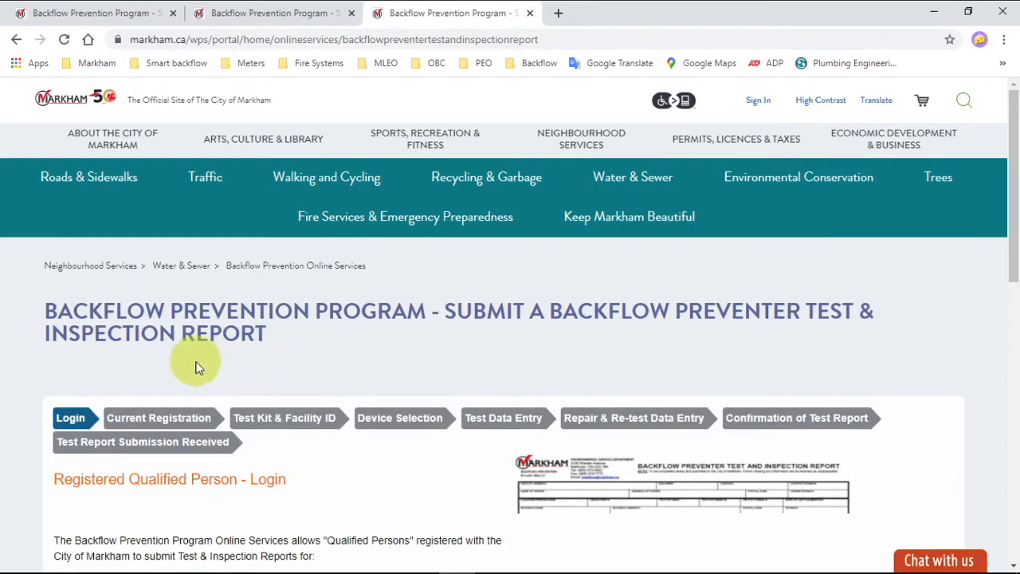
Enter the certification number for the prefilled account ID and log in as a registered Qualified Person.
scroll(179, 367, down, 2)
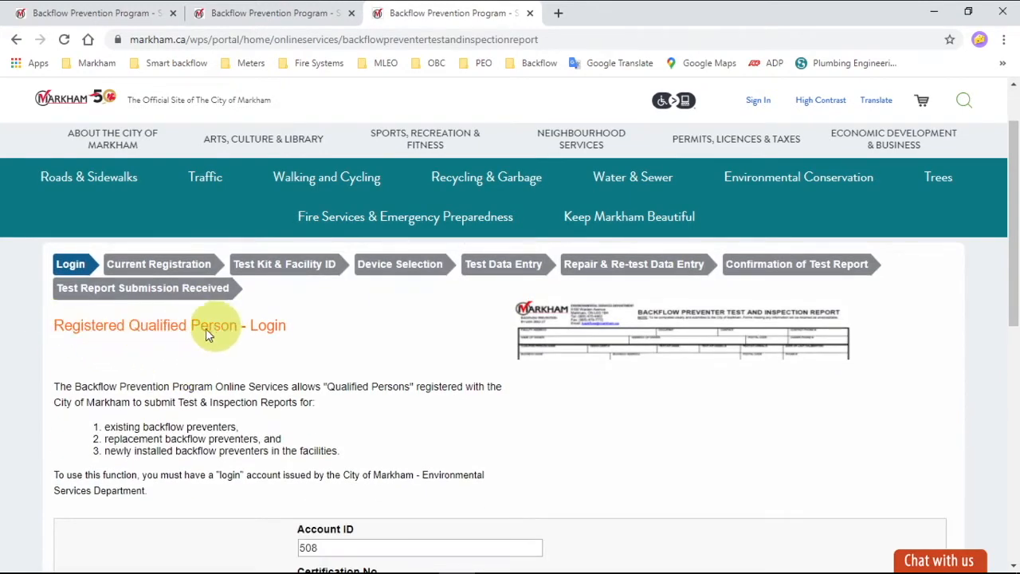
scroll(271, 342, down, 2)
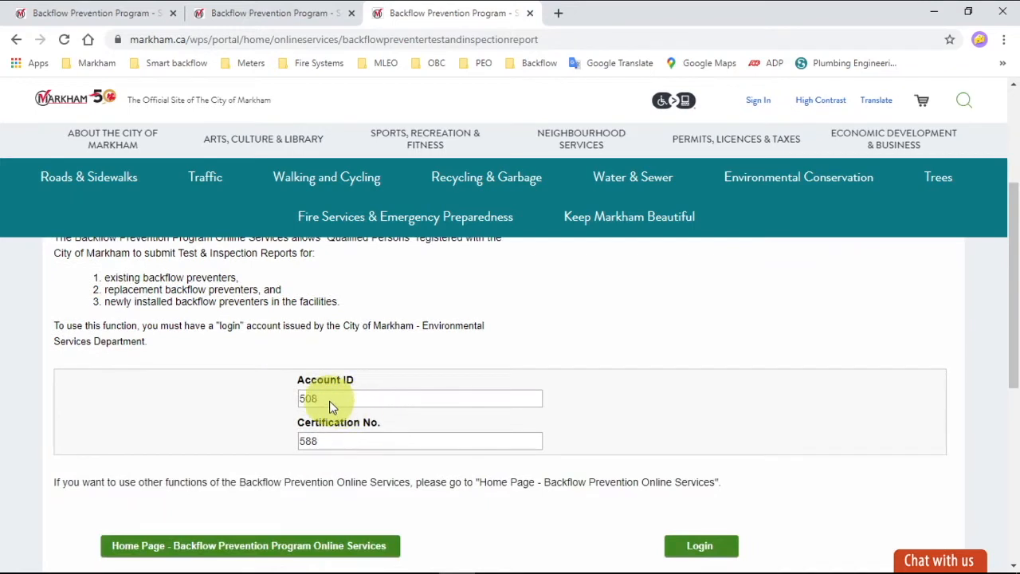
click(332, 444)
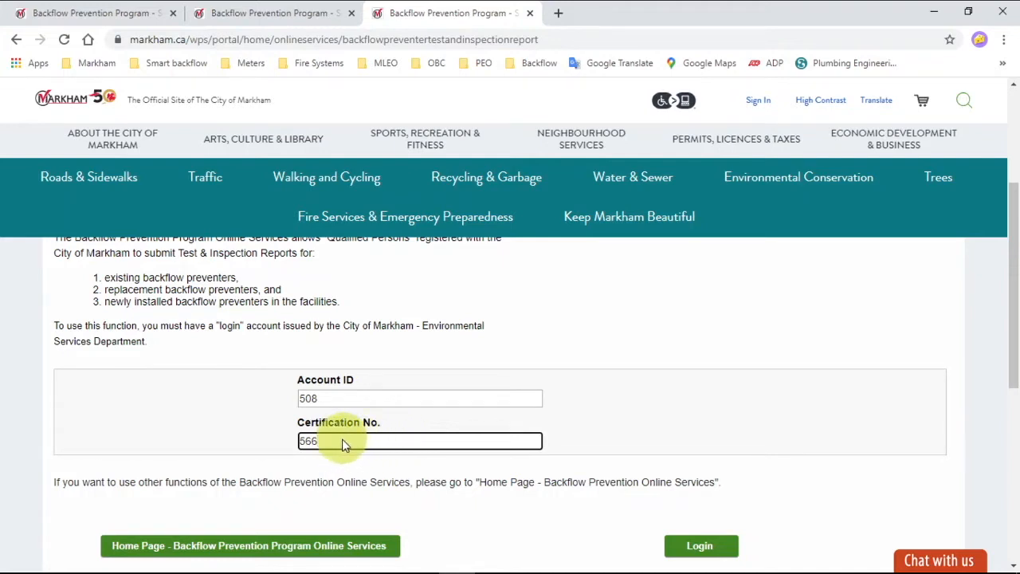
click(703, 548)
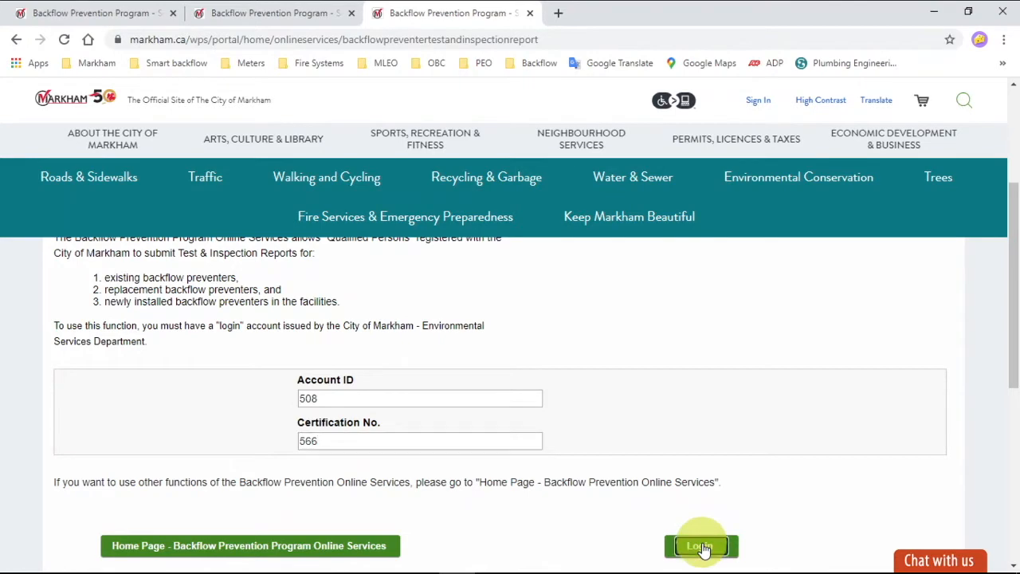
Review the licence, insurance, tester, trade and test equipment certificates in the current registration, and compare it with the other account's open registration.
scroll(442, 432, up, 3)
scroll(441, 433, down, 1)
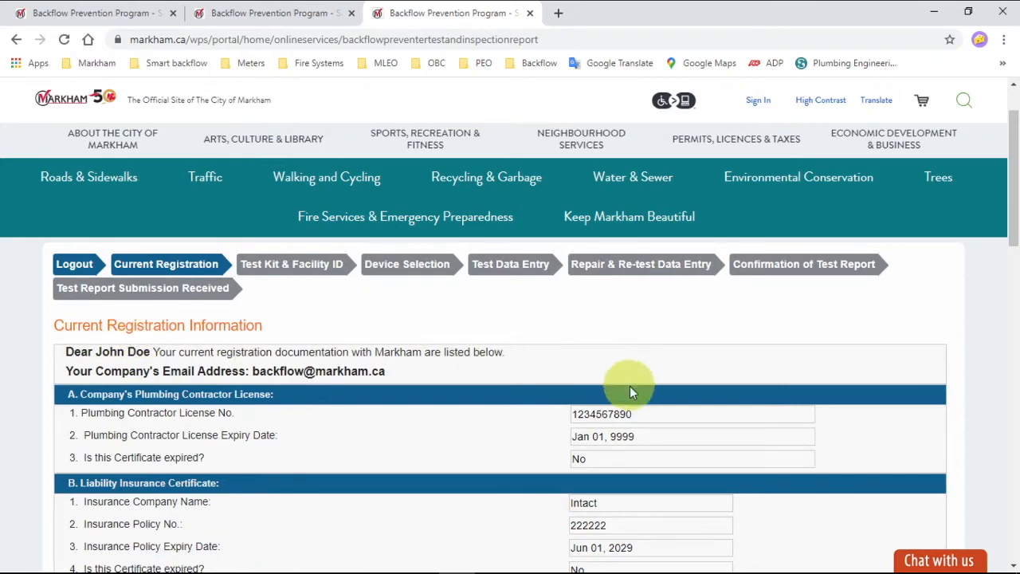
scroll(629, 385, down, 1)
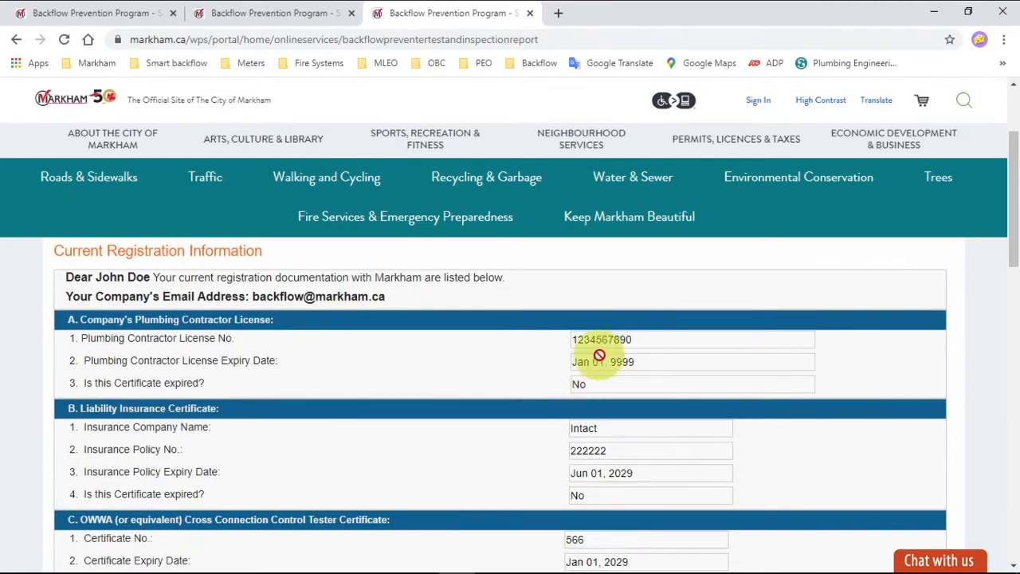
scroll(603, 388, down, 4)
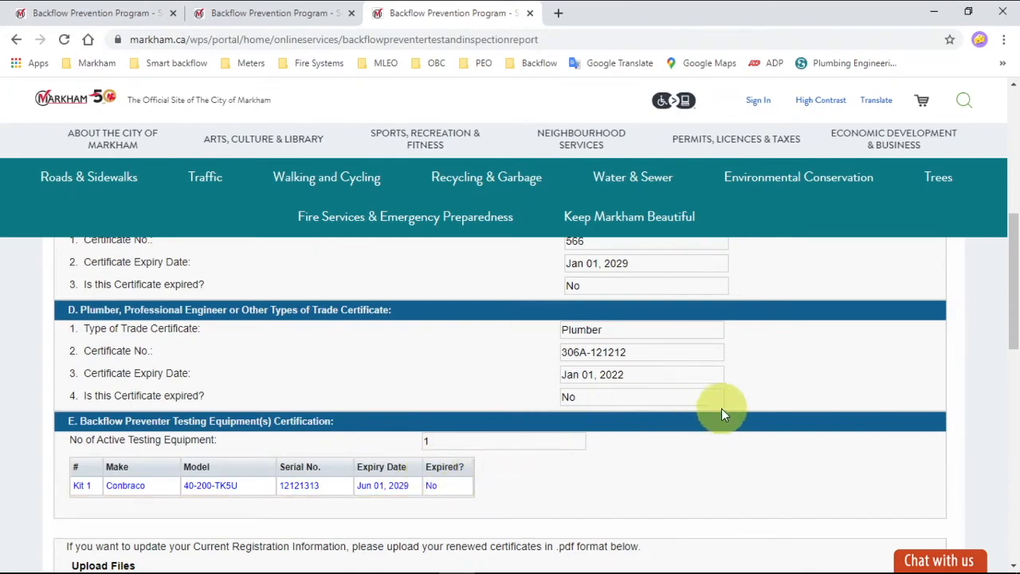
scroll(676, 385, up, 3)
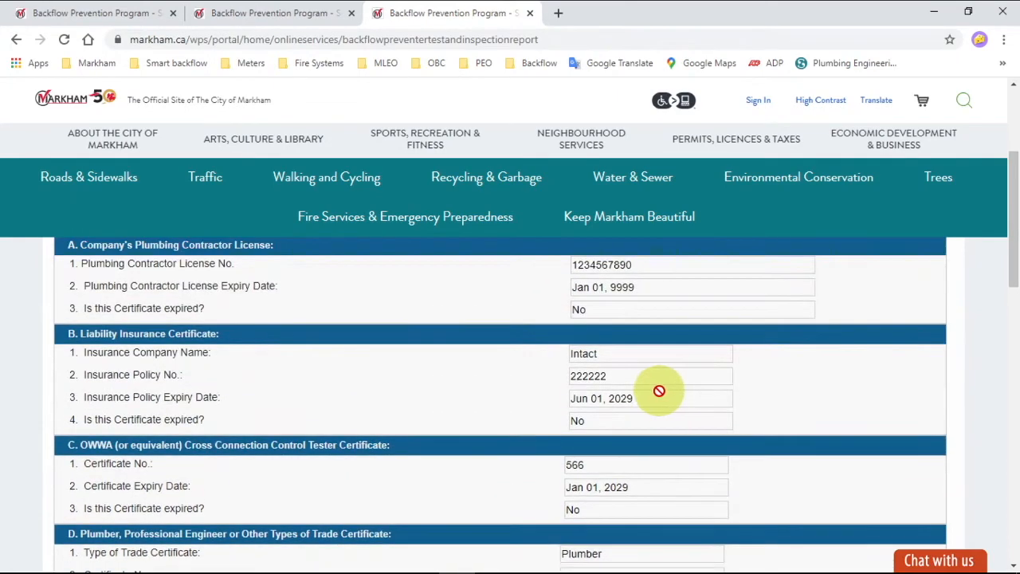
scroll(660, 391, up, 1)
scroll(649, 388, up, 1)
scroll(649, 392, down, 1)
scroll(647, 381, down, 1)
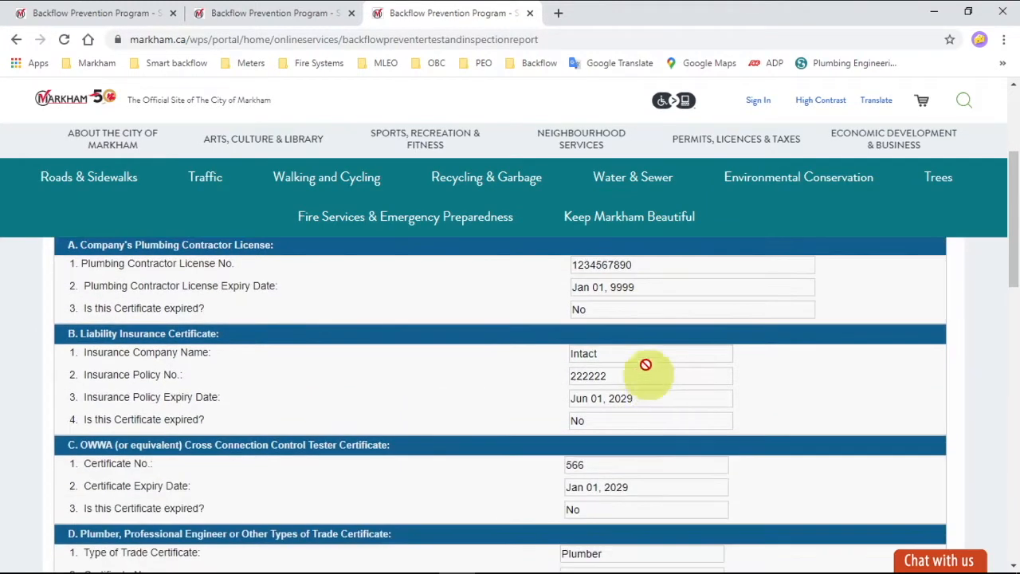
click(274, 11)
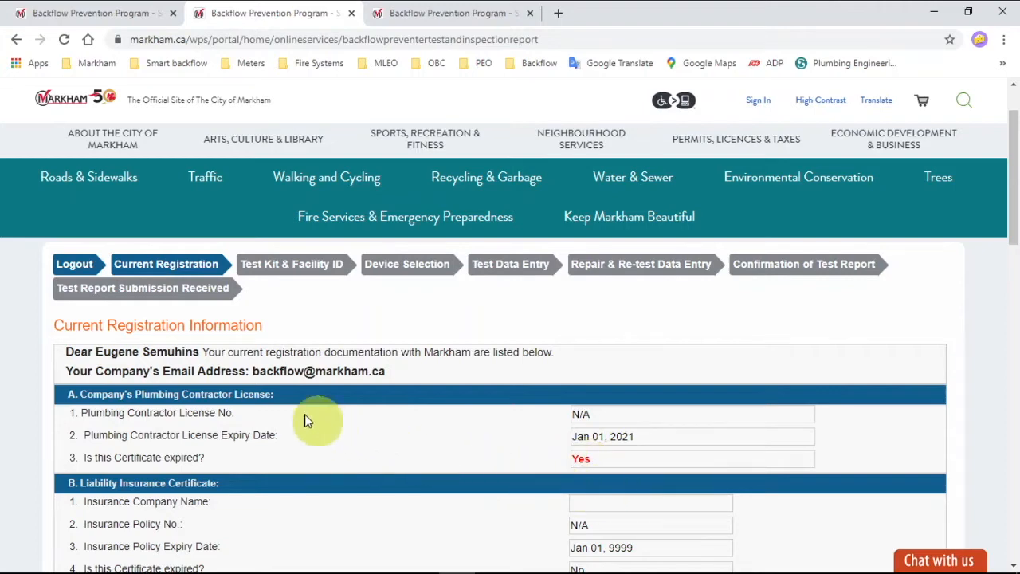
Return to the first open report session and continue from its current registration information to the Test Kit & Facility page.
click(110, 17)
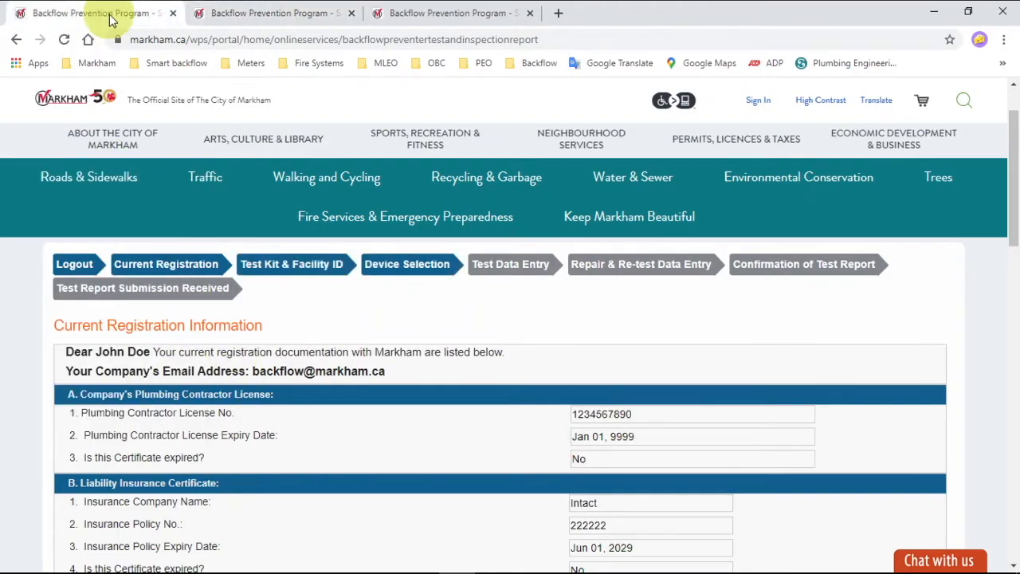
scroll(691, 431, down, 7)
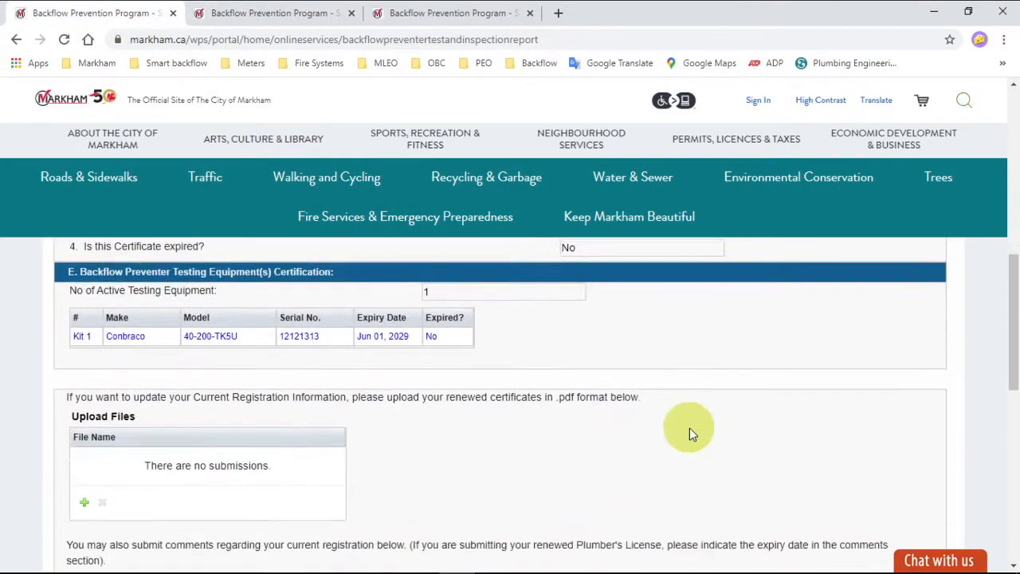
scroll(690, 427, down, 5)
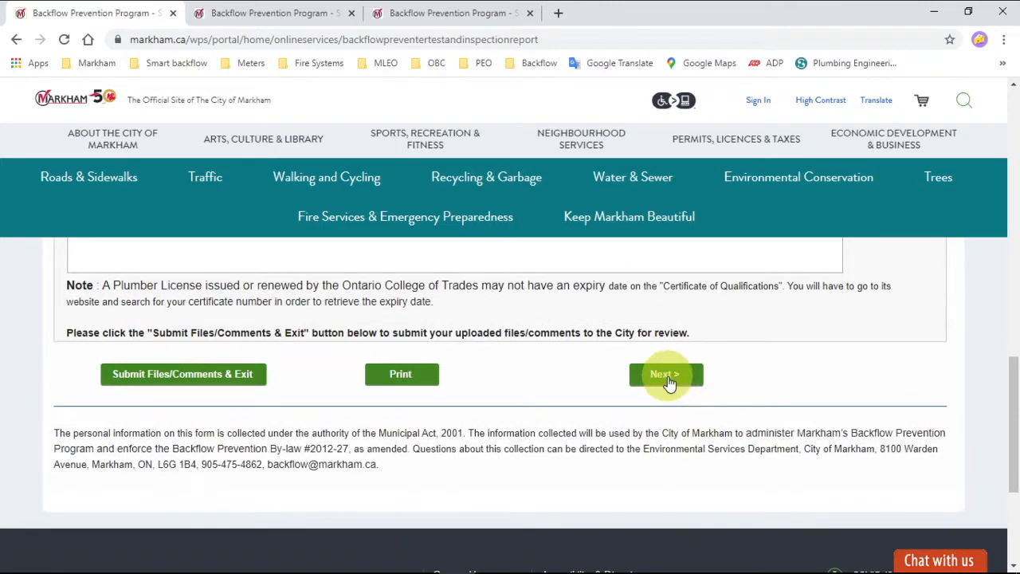
click(667, 375)
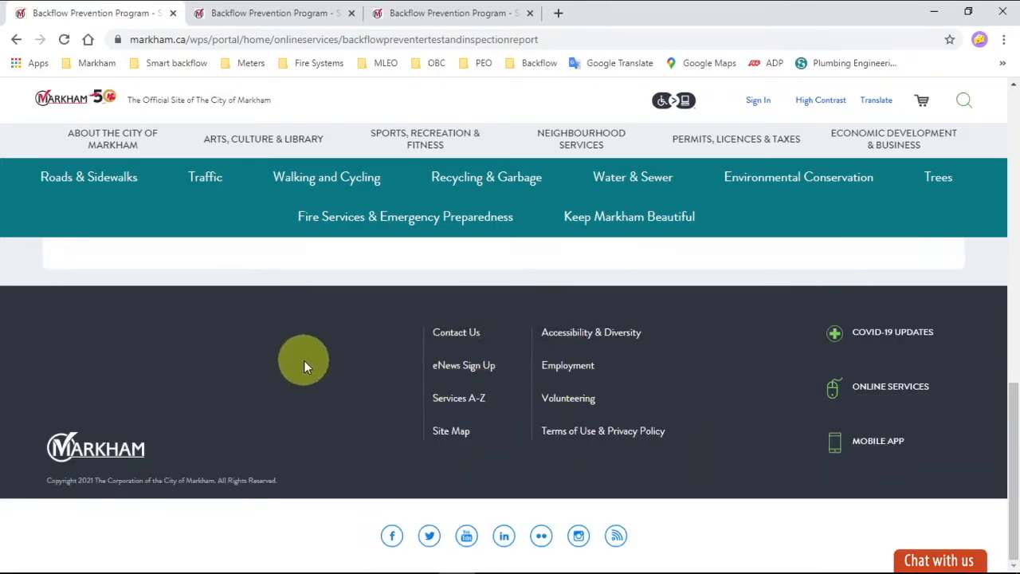
Select the Conbraco 40-200-TK5U kit as the testing equipment used for this test.
scroll(271, 382, up, 10)
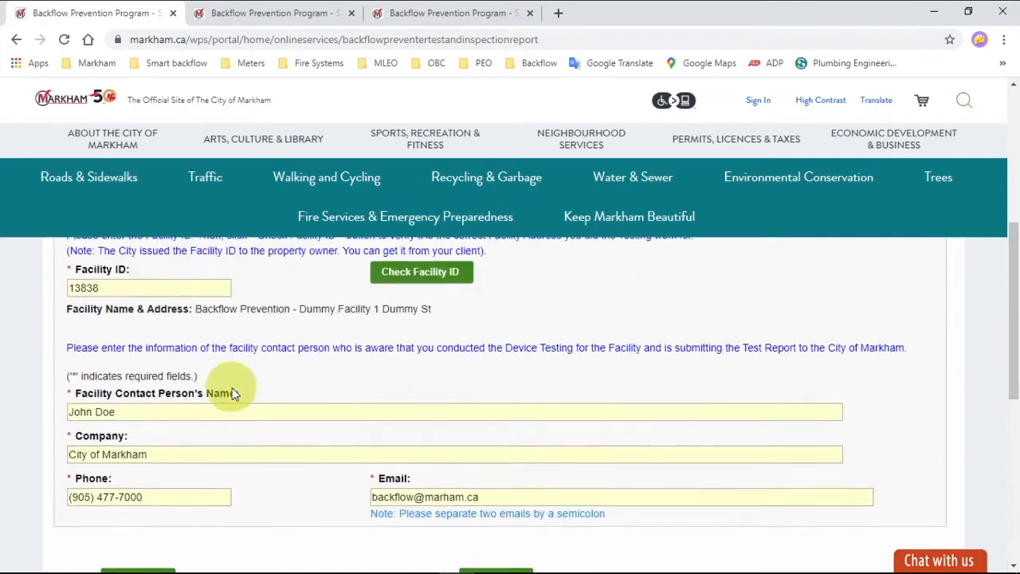
scroll(232, 387, up, 3)
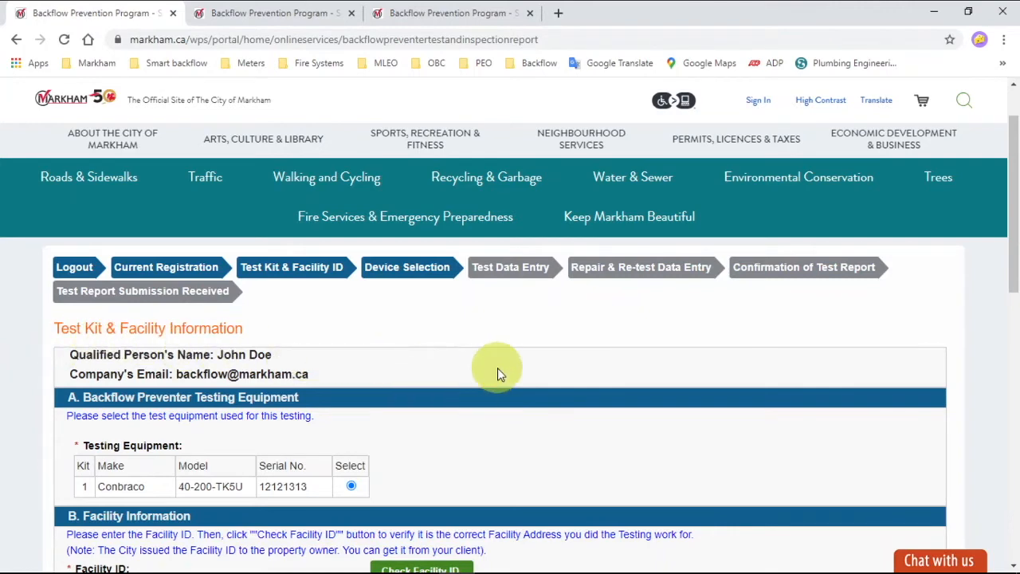
scroll(494, 366, down, 1)
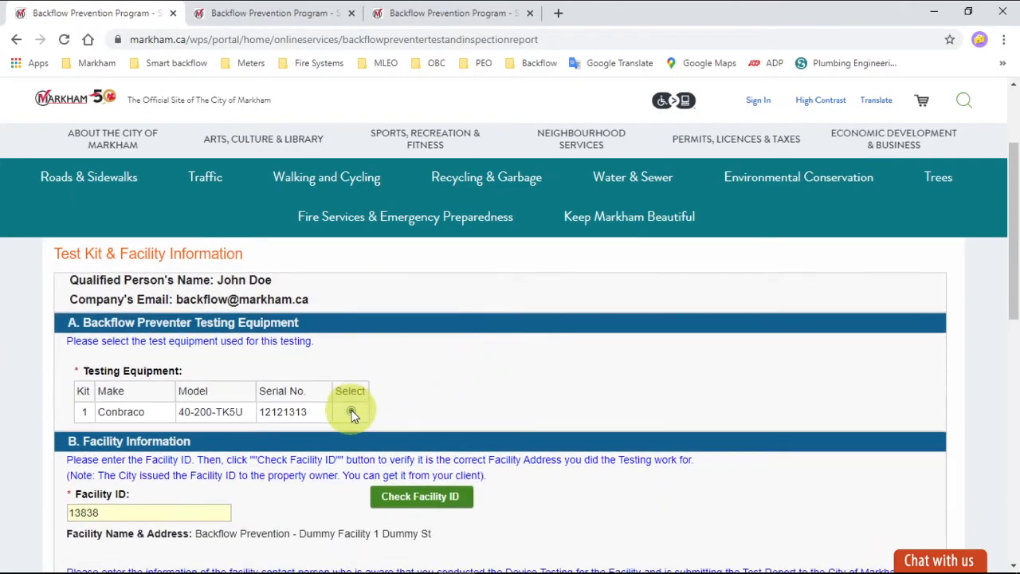
click(352, 411)
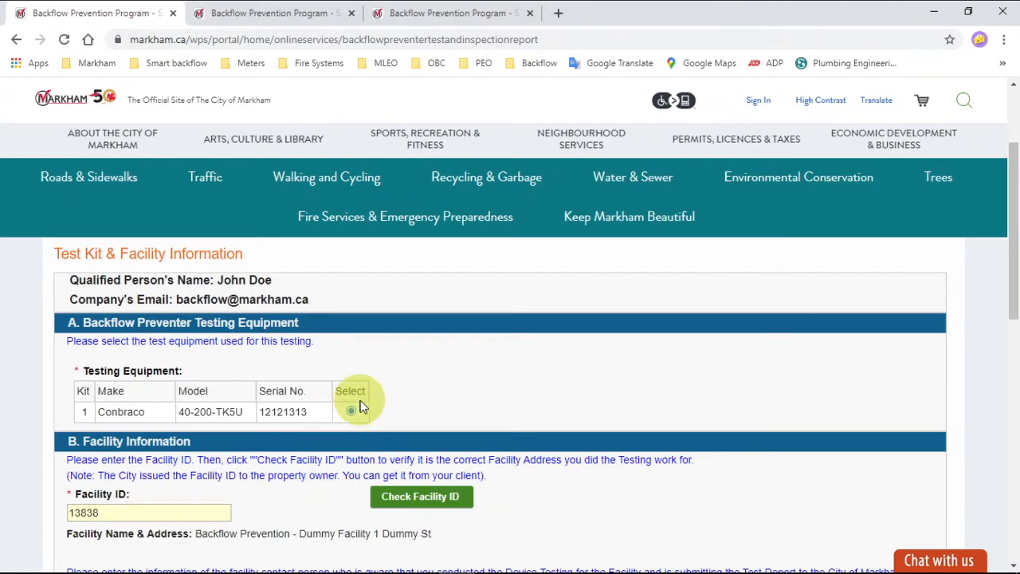
Review the facility ID, facility address and contact person details in the Facility Information section.
scroll(343, 398, down, 1)
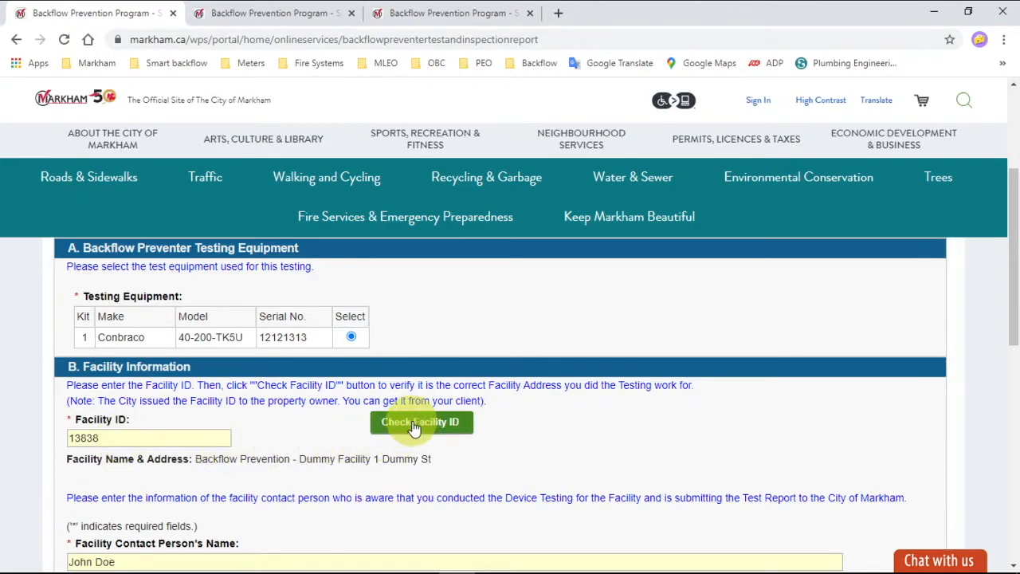
scroll(414, 427, down, 1)
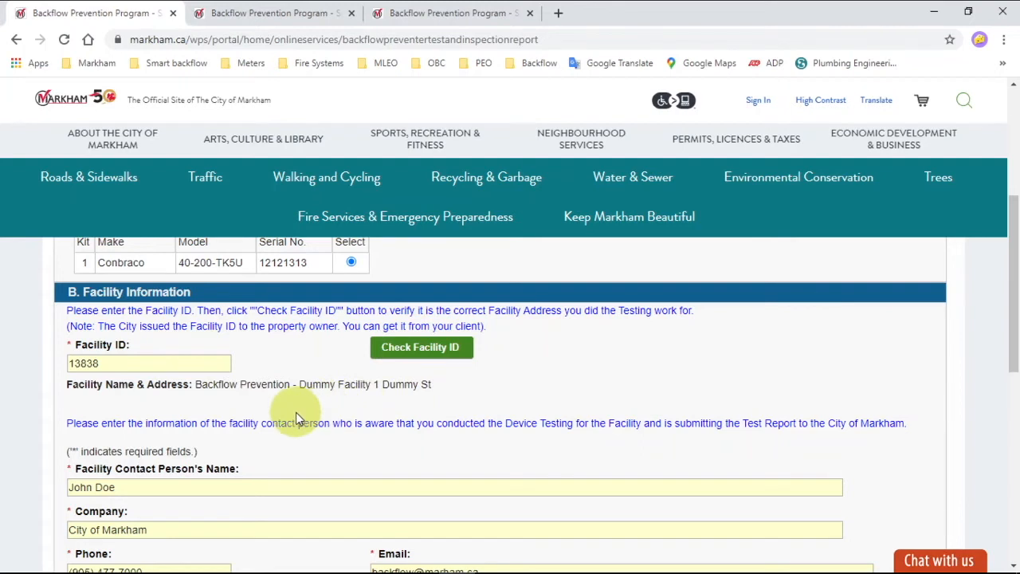
scroll(295, 413, down, 1)
scroll(294, 411, down, 1)
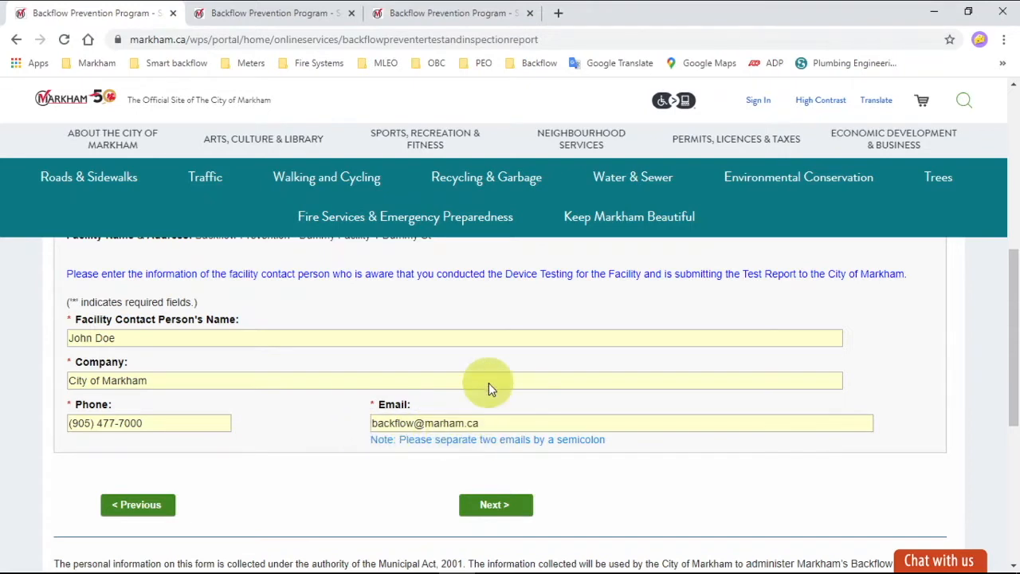
scroll(569, 420, down, 1)
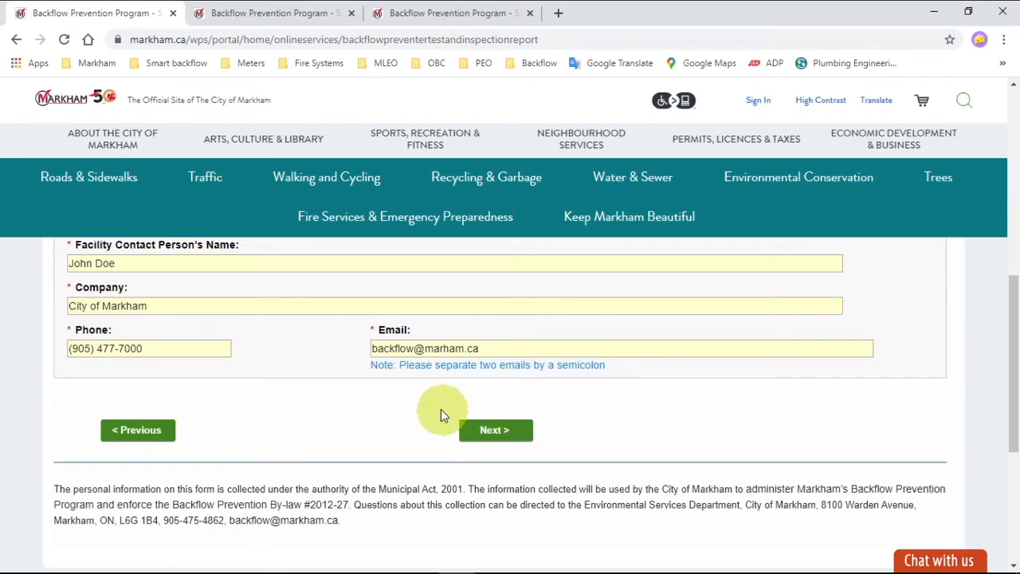
scroll(381, 406, up, 3)
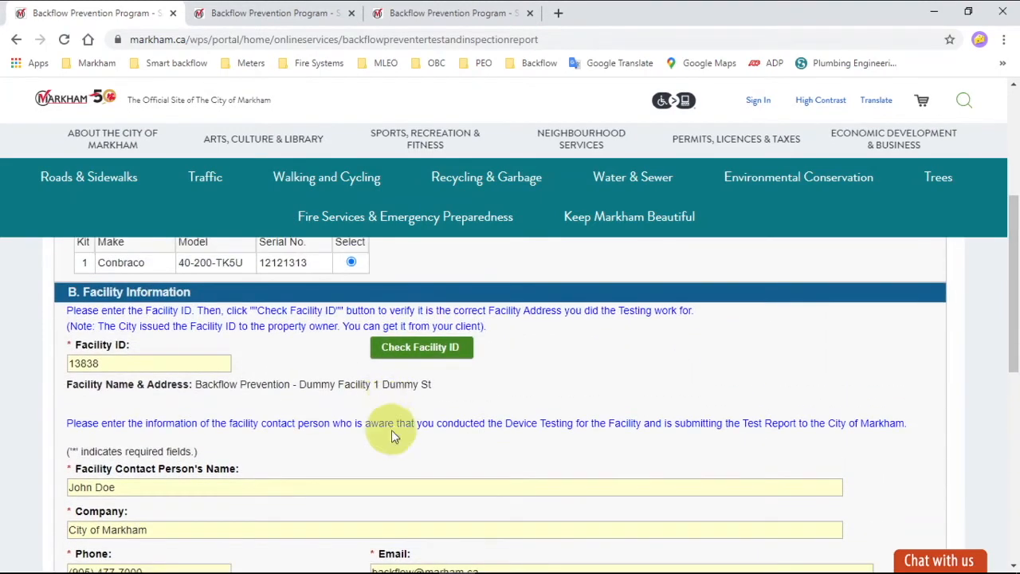
Keep the Conbraco 40-200-TK5U kit selected with the facility details as entered, and continue to the Device Selection page.
scroll(358, 427, up, 2)
click(352, 412)
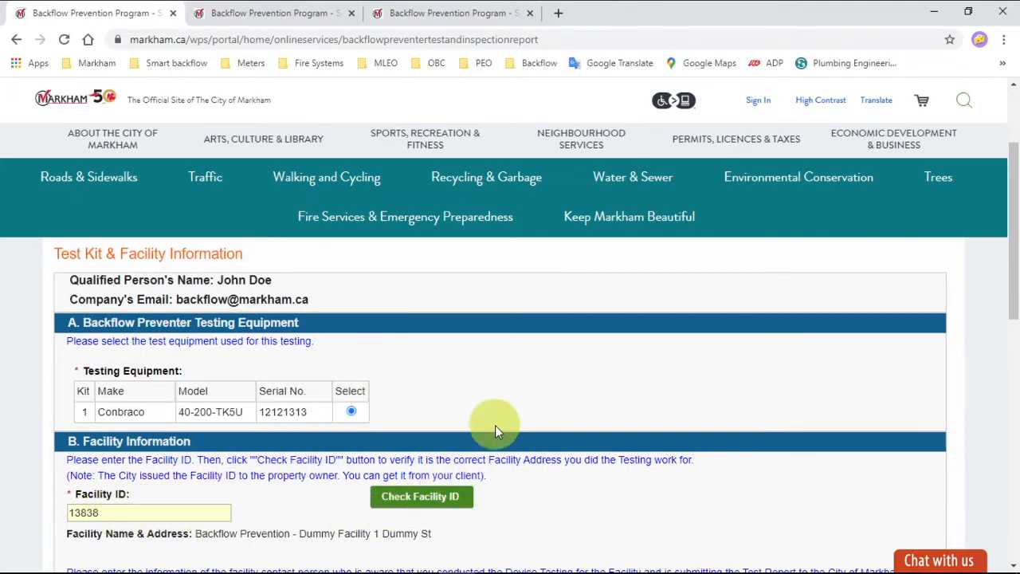
scroll(496, 434, down, 2)
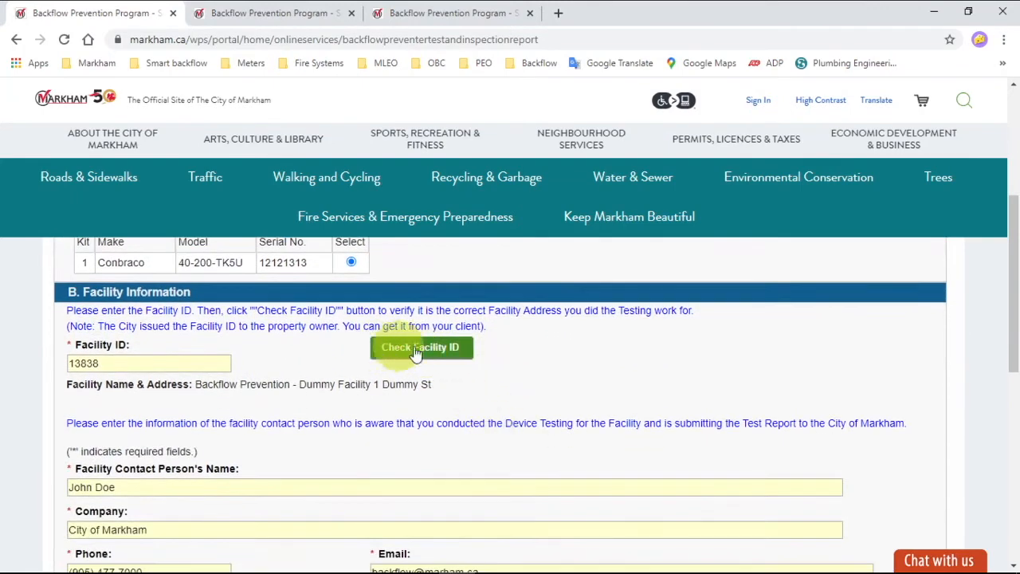
scroll(449, 359, down, 3)
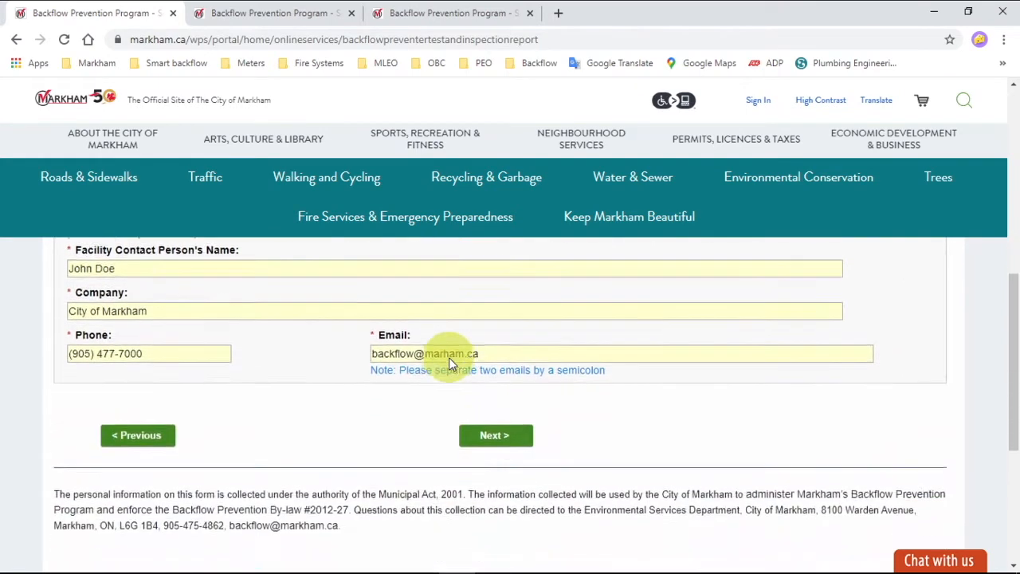
scroll(449, 358, down, 1)
click(499, 361)
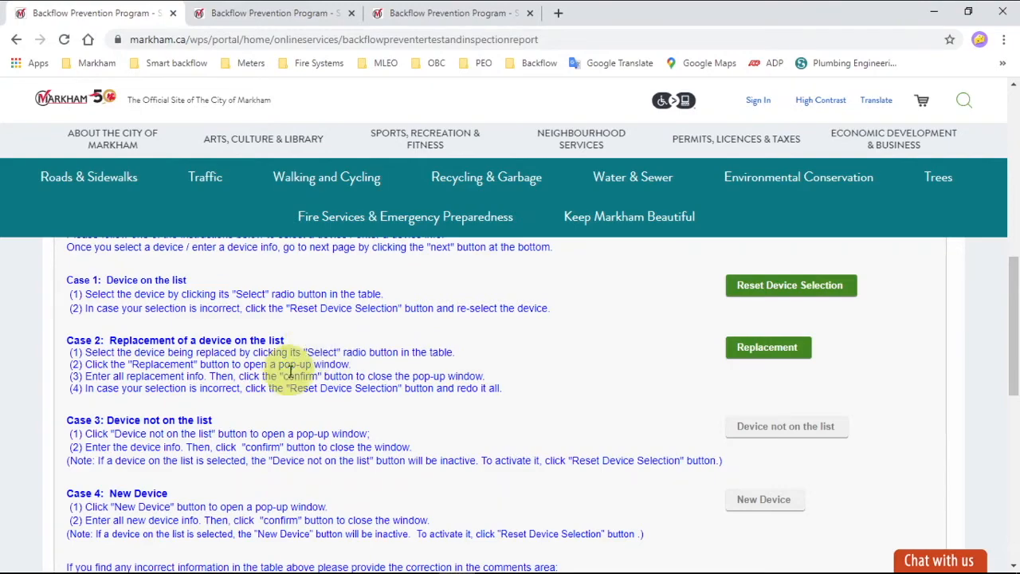
Review the facility's list of backflow devices and the instructions for the four device selection cases.
scroll(207, 381, up, 2)
scroll(199, 384, up, 5)
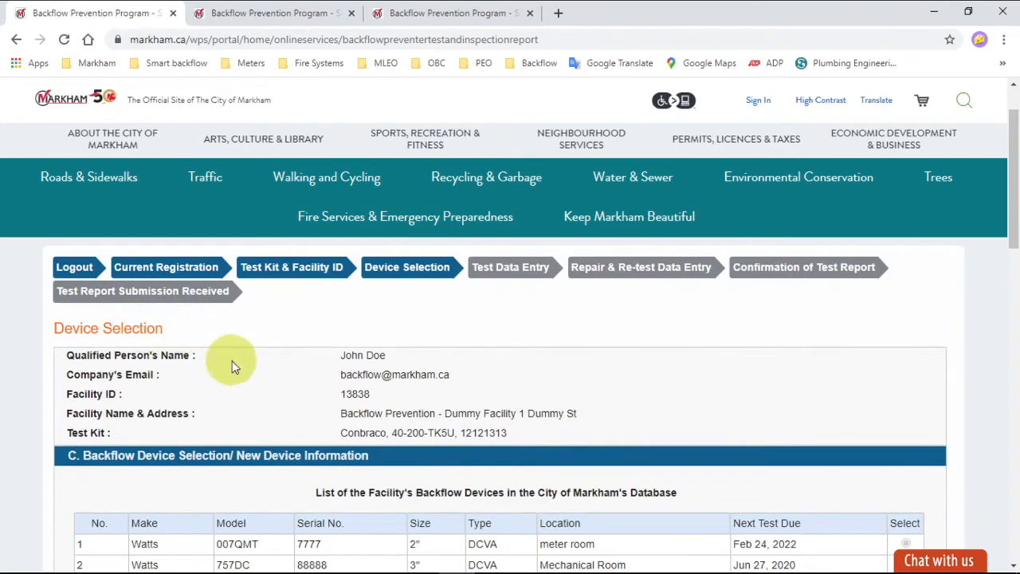
scroll(578, 370, down, 2)
scroll(591, 378, down, 2)
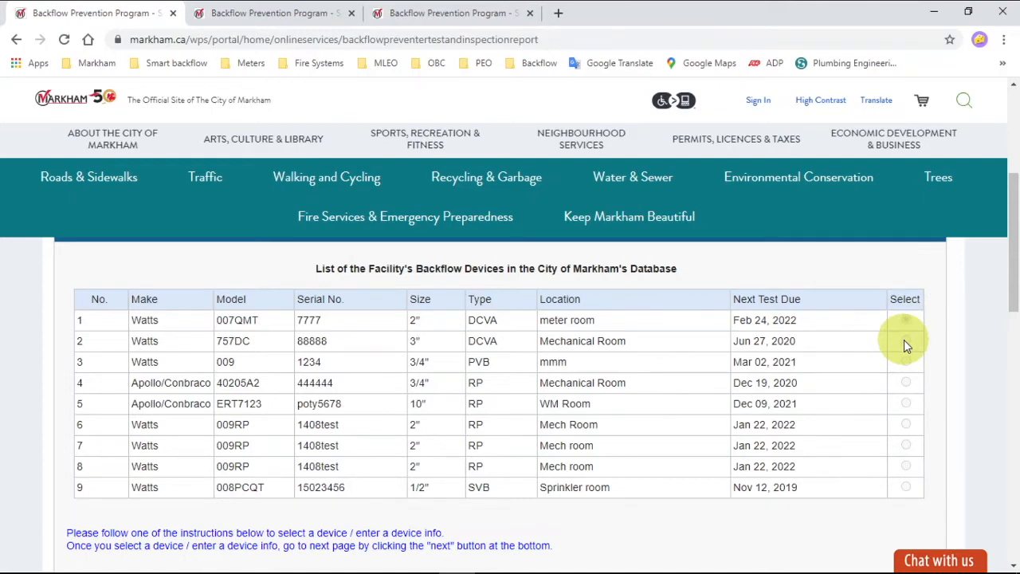
scroll(905, 339, down, 3)
scroll(808, 375, down, 1)
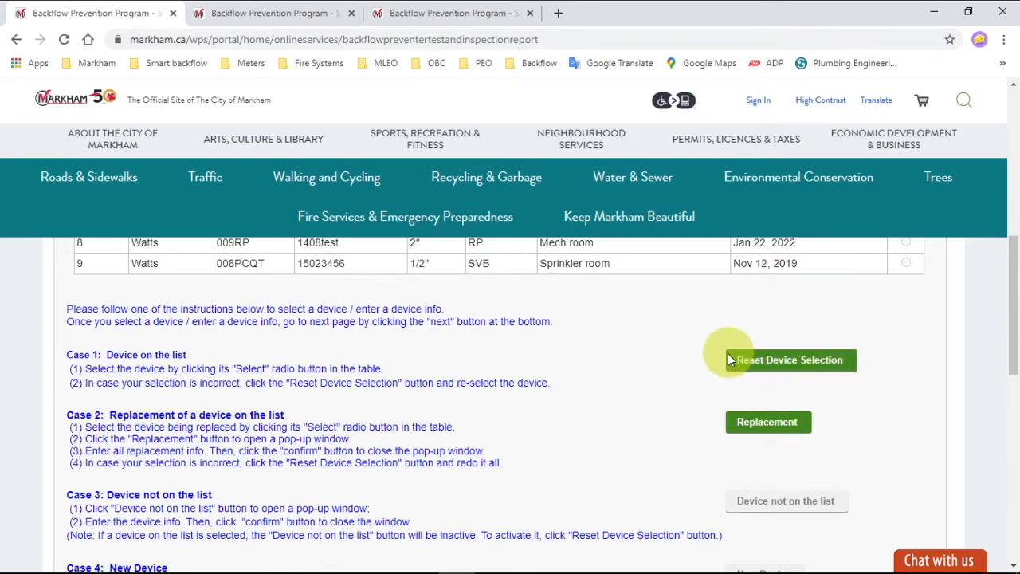
scroll(649, 335, down, 1)
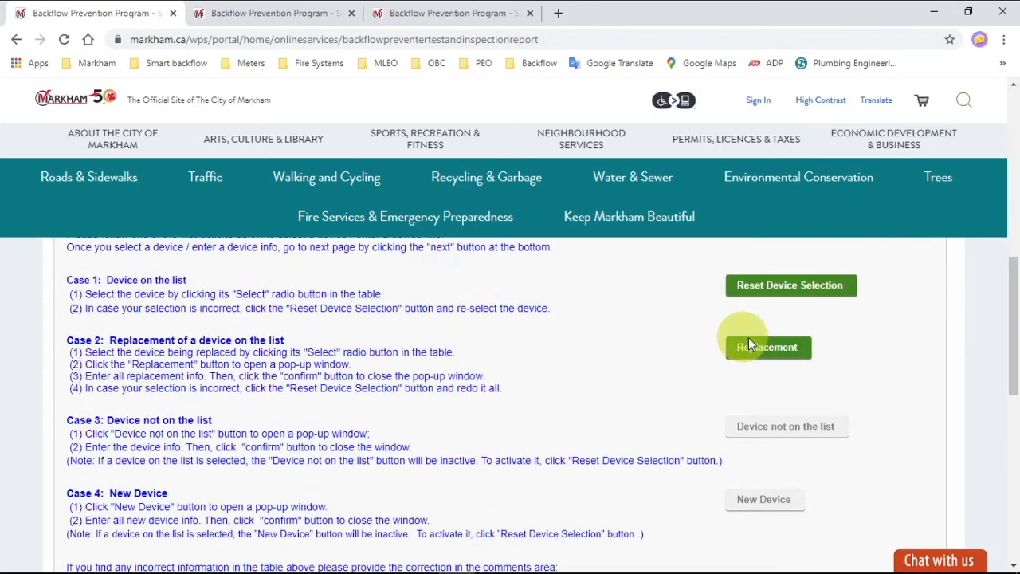
Confirm the device replacement as a horizontal 2" Watts 009M2QT RP in the meter room, installed Jun 29, 2021, for In-Premises Protection.
click(761, 351)
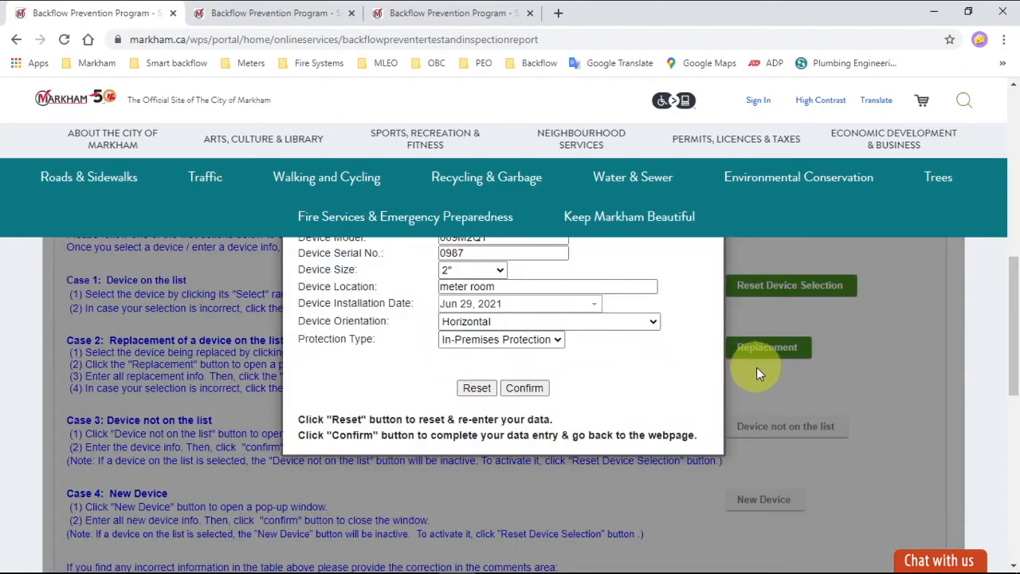
scroll(757, 367, up, 2)
scroll(750, 369, down, 1)
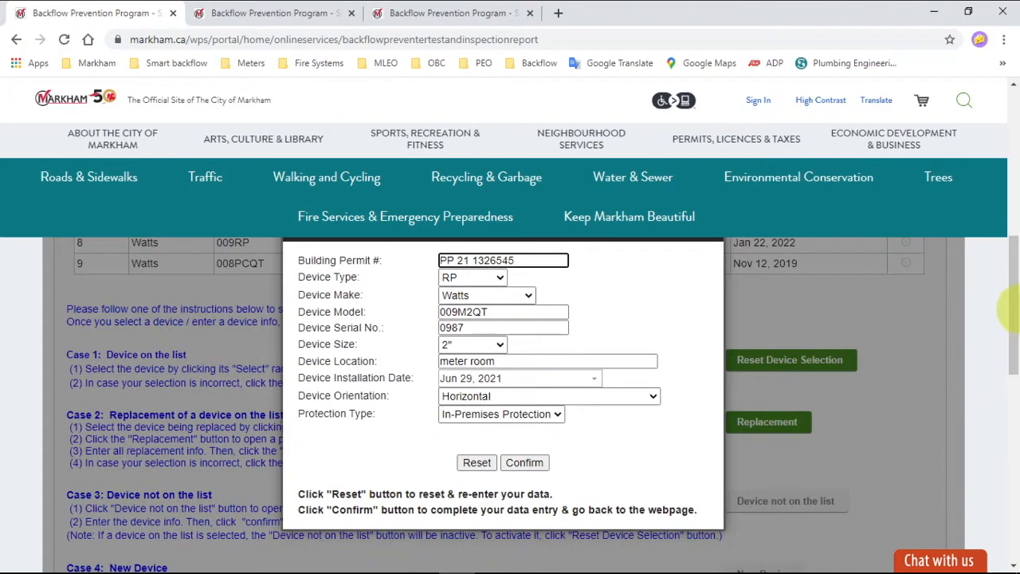
scroll(1016, 309, up, 1)
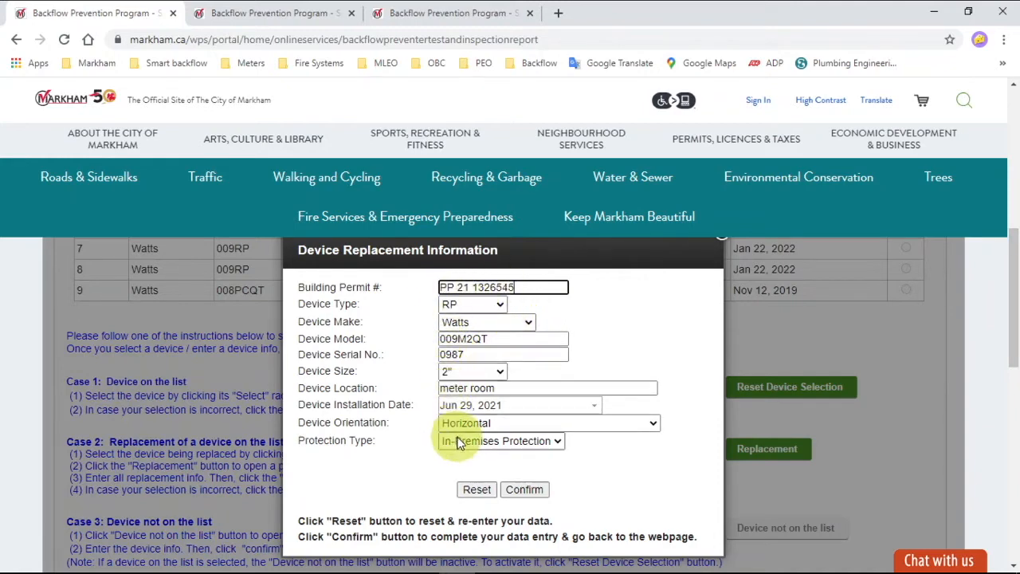
click(525, 491)
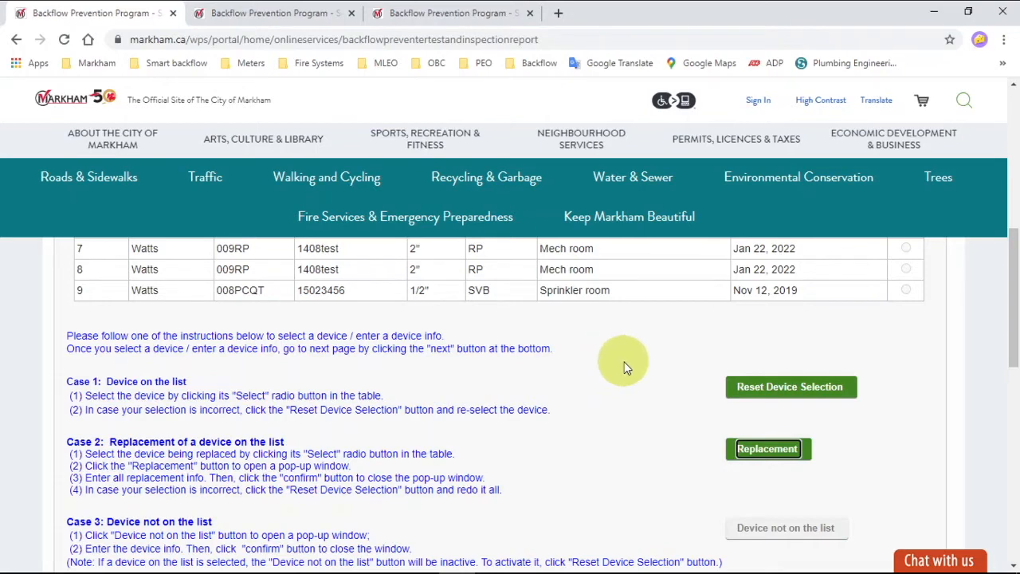
Leave the device comments blank and continue to the Test Data Entry page.
scroll(615, 366, down, 4)
scroll(598, 391, down, 1)
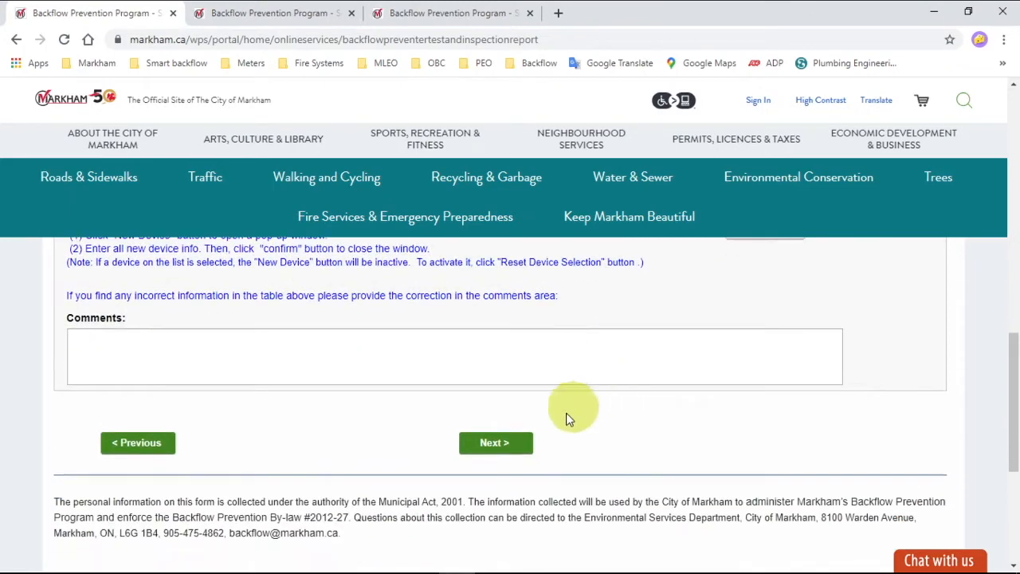
click(496, 445)
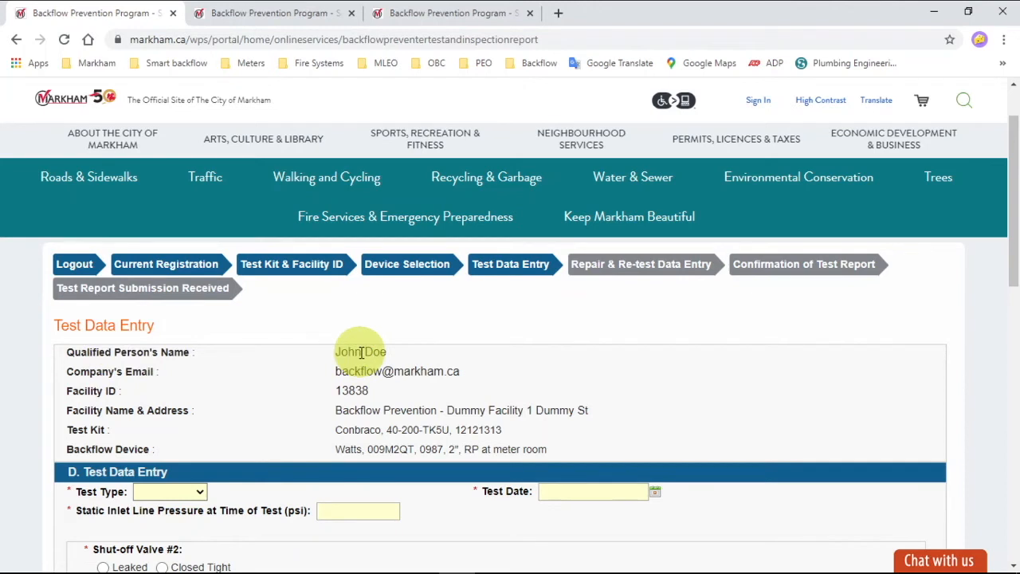
Set the test type to Initial Test, the static inlet line pressure to 80 psi and the test date to Jun 29, 2021.
scroll(362, 352, down, 1)
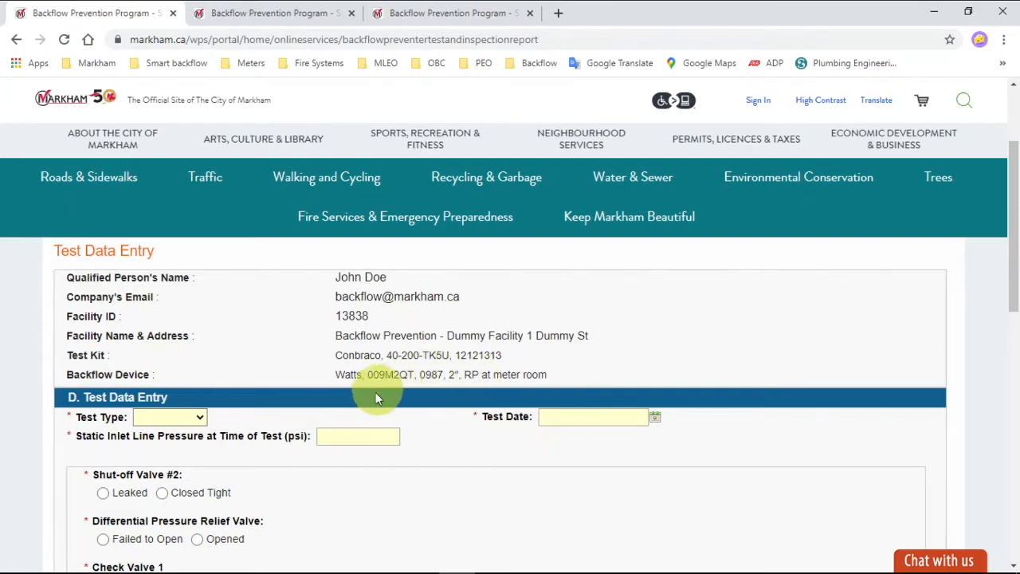
click(199, 422)
click(167, 434)
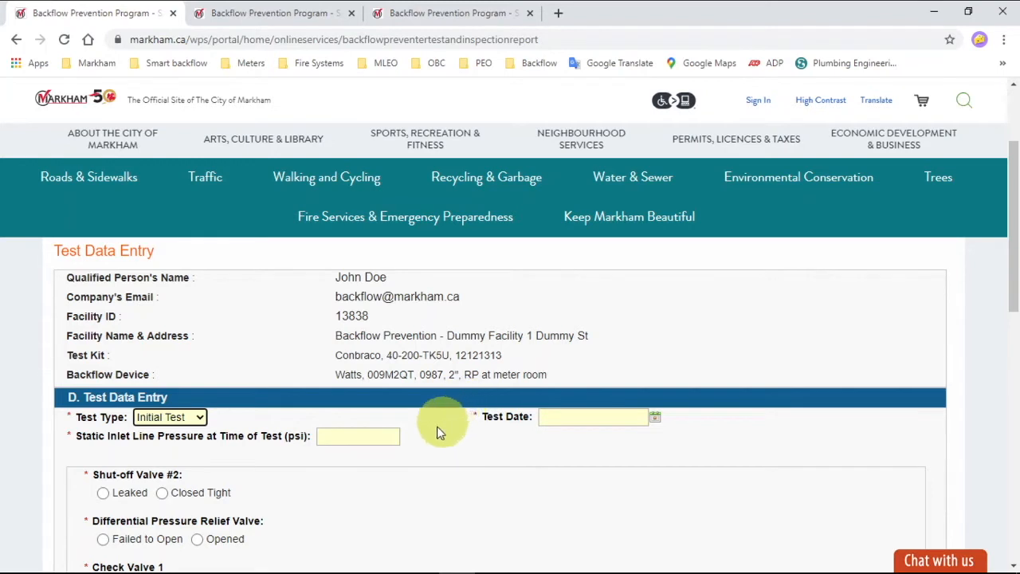
click(370, 438)
text(80)
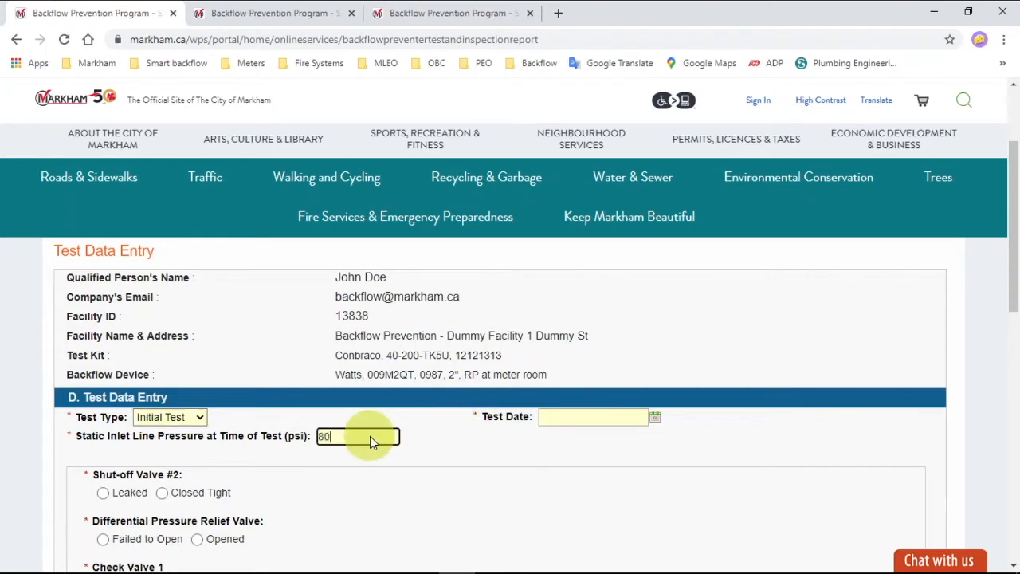
click(655, 416)
click(591, 546)
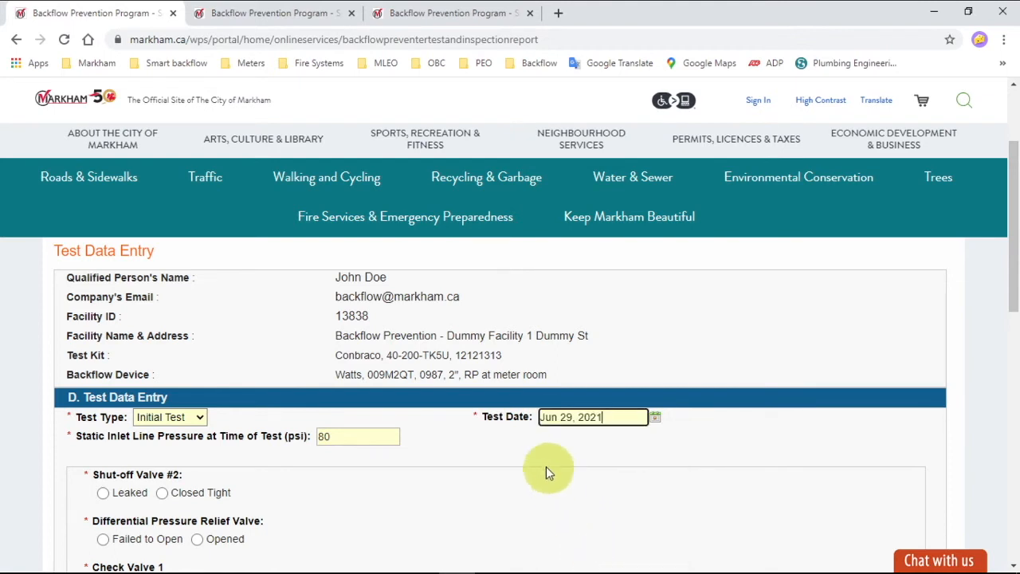
Record Shut-off Valve #2 as Closed Tight and the Differential Pressure Relief Valve as Opened at 3 psi.
scroll(536, 448, down, 1)
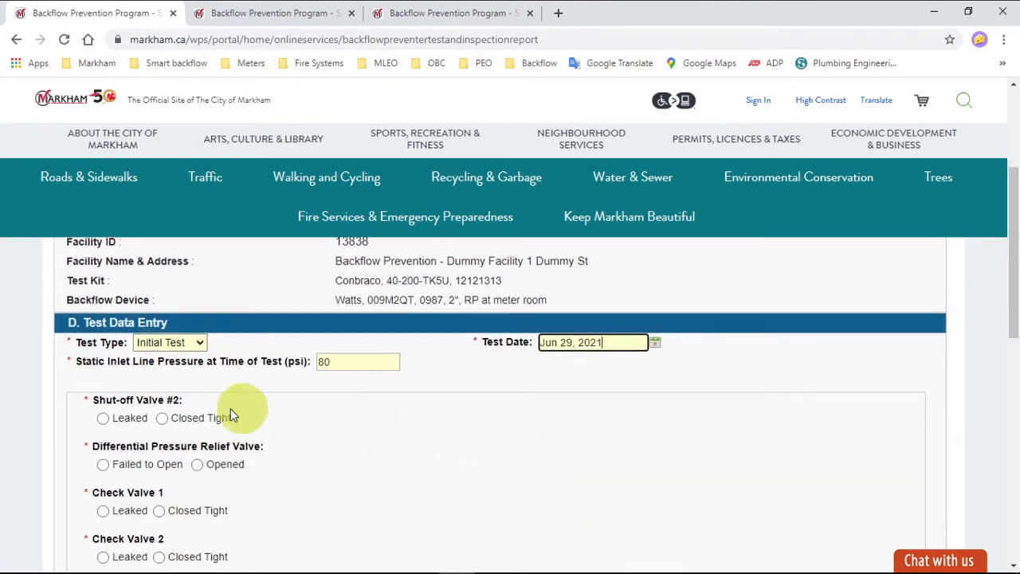
click(163, 418)
scroll(204, 382, down, 1)
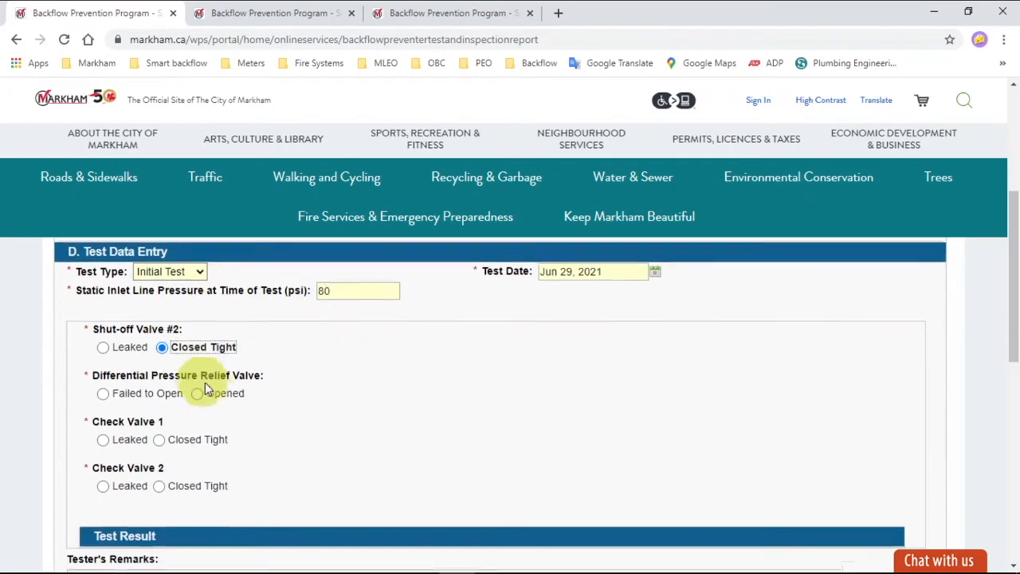
click(197, 390)
click(134, 439)
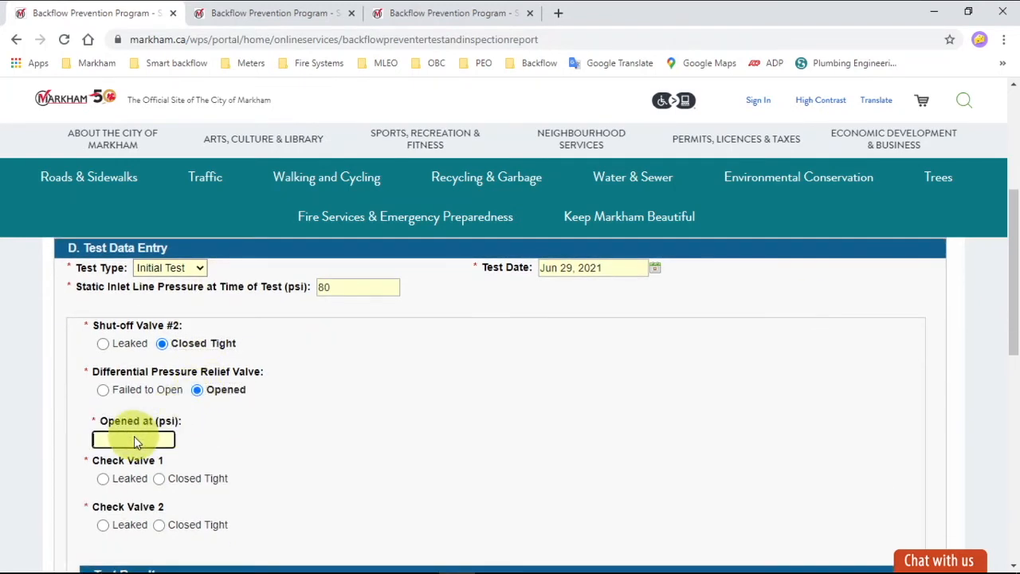
text(3)
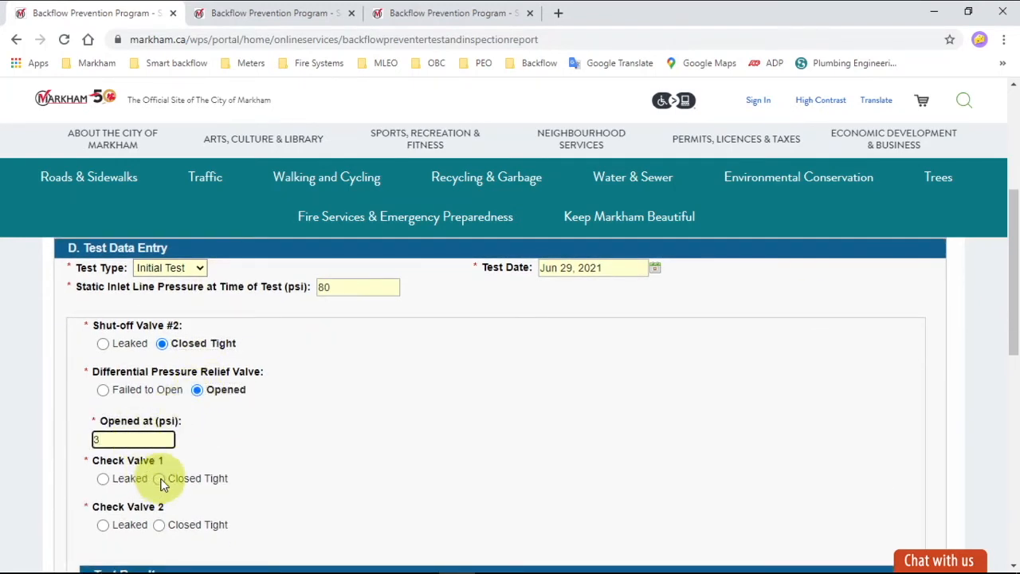
Record Check Valves 1 and 2 as Closed Tight, with pressure differentials of 6 psi and 2 psi respectively.
click(159, 479)
click(125, 528)
text(6)
scroll(225, 409, down, 1)
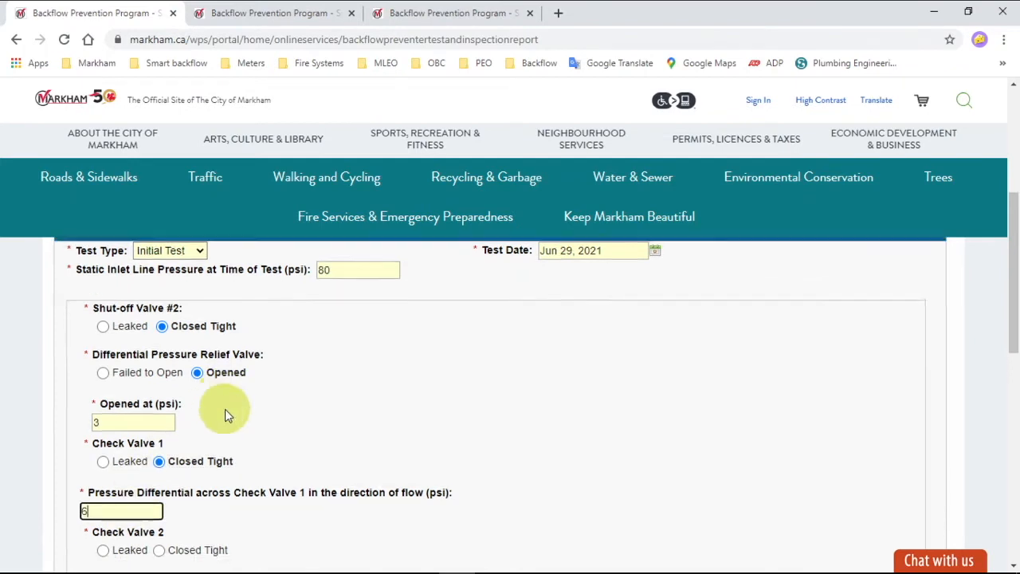
click(159, 493)
scroll(132, 491, down, 1)
click(122, 469)
text(2)
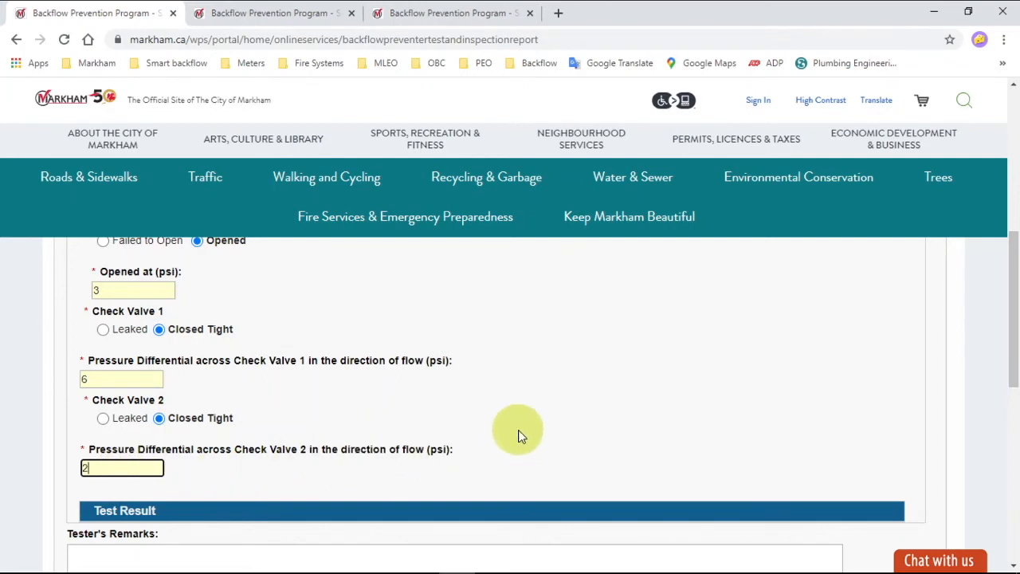
Generate the test result from the entered readings and continue to the Confirmation of Test Report page.
scroll(518, 436, down, 1)
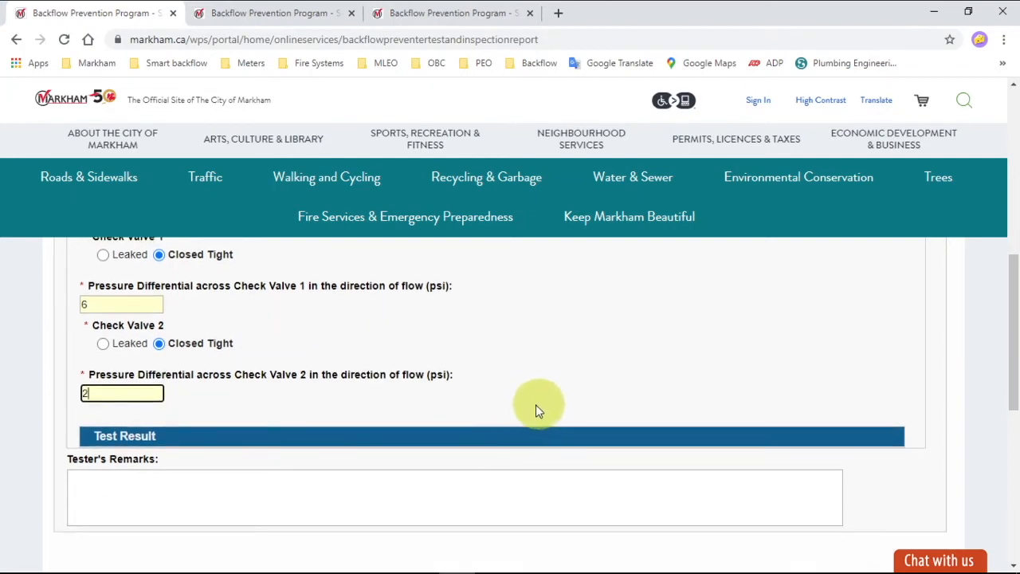
click(525, 383)
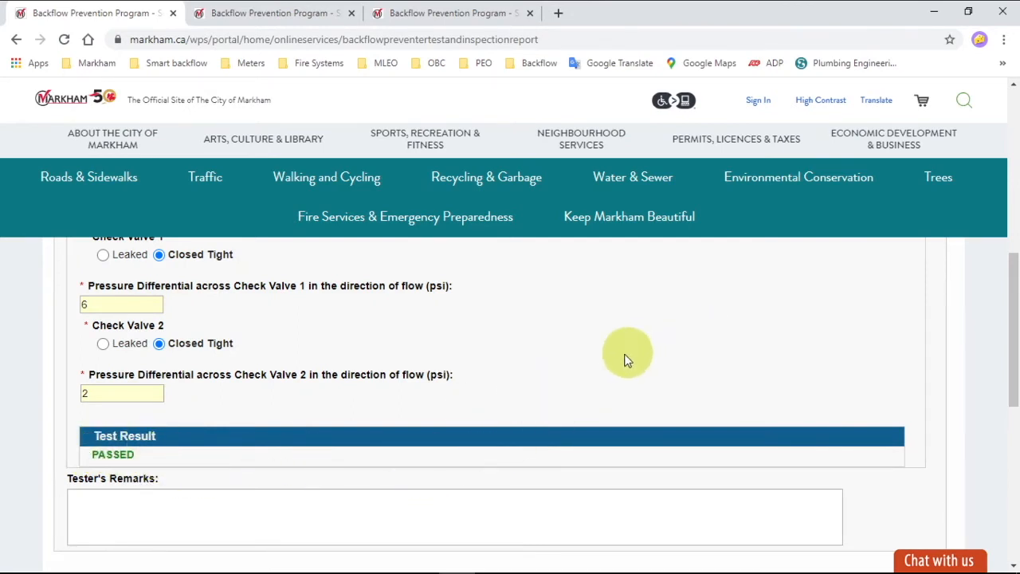
scroll(571, 359, down, 3)
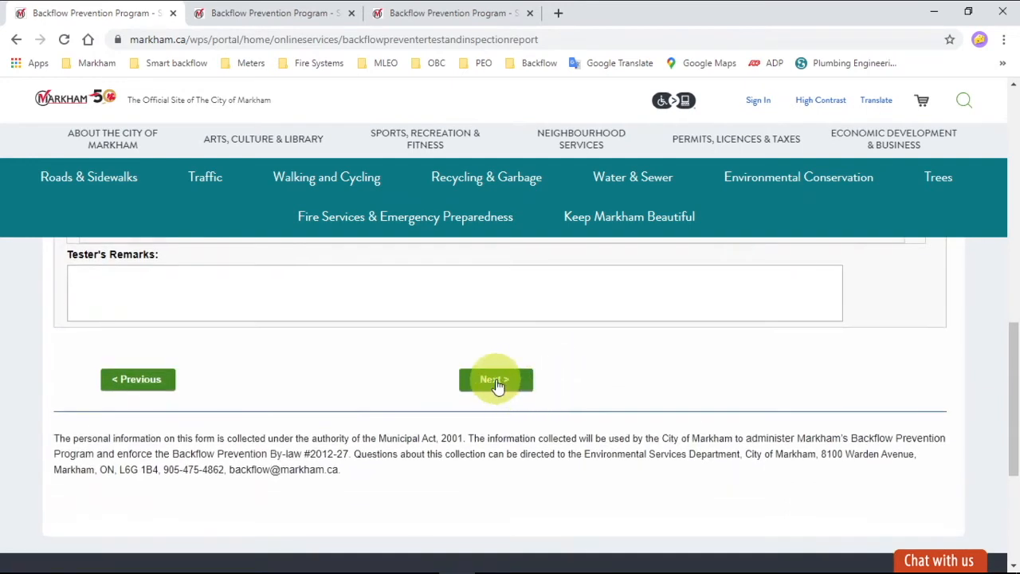
click(496, 381)
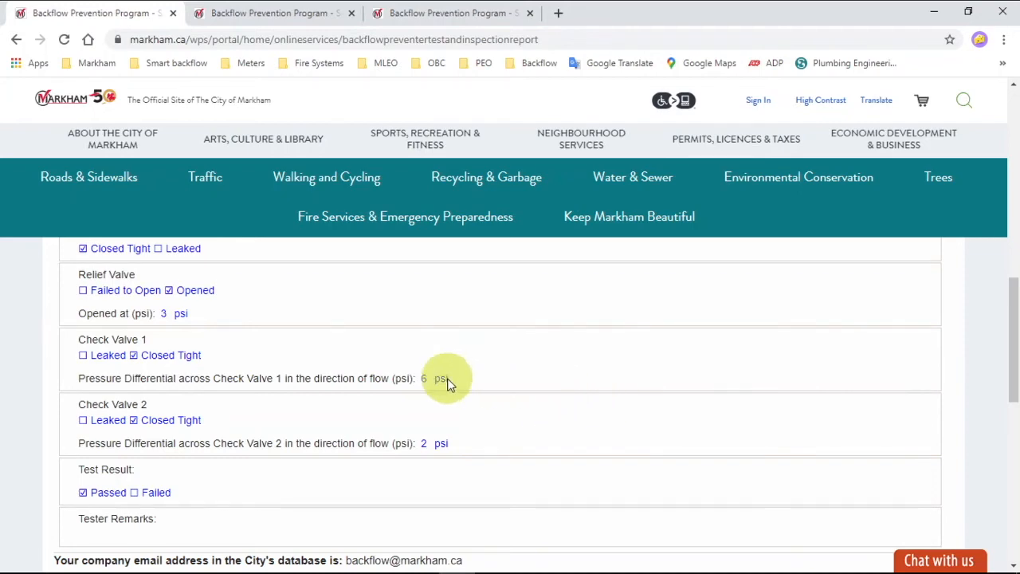
Review the report's testing equipment, facility, backflow preventer and test data sections before confirming the submission.
scroll(279, 417, up, 8)
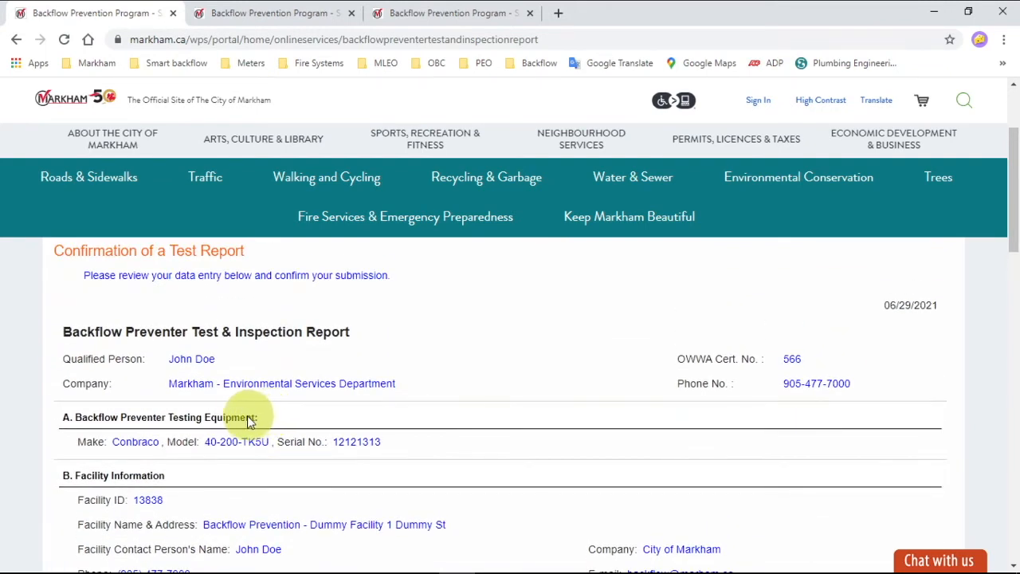
scroll(255, 419, up, 1)
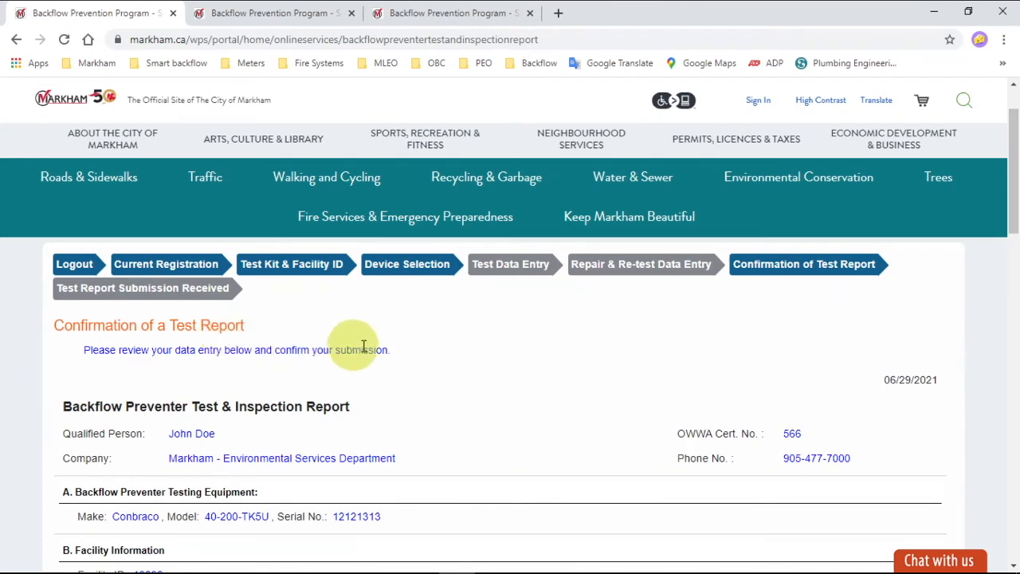
scroll(516, 376, down, 3)
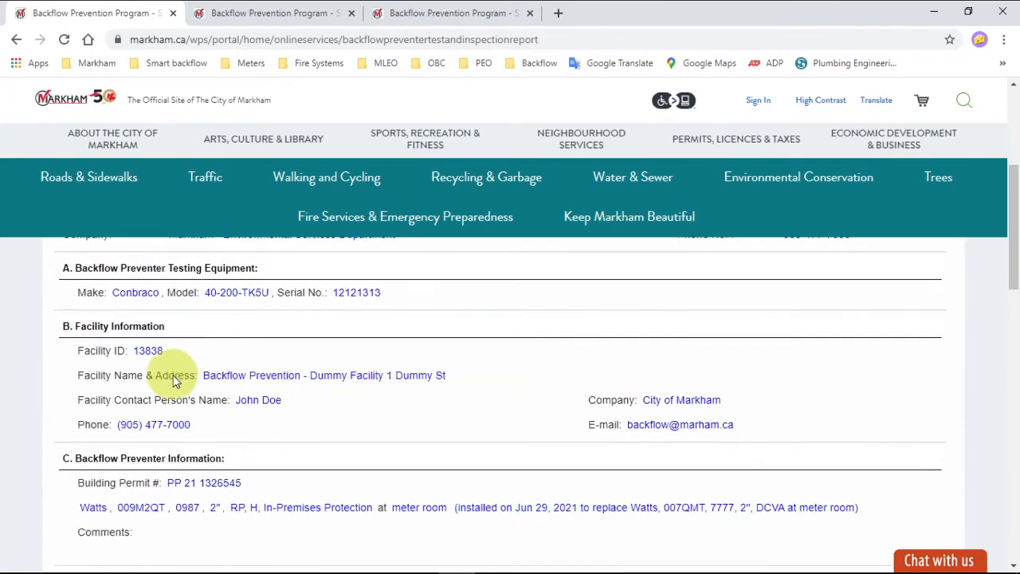
scroll(218, 380, down, 2)
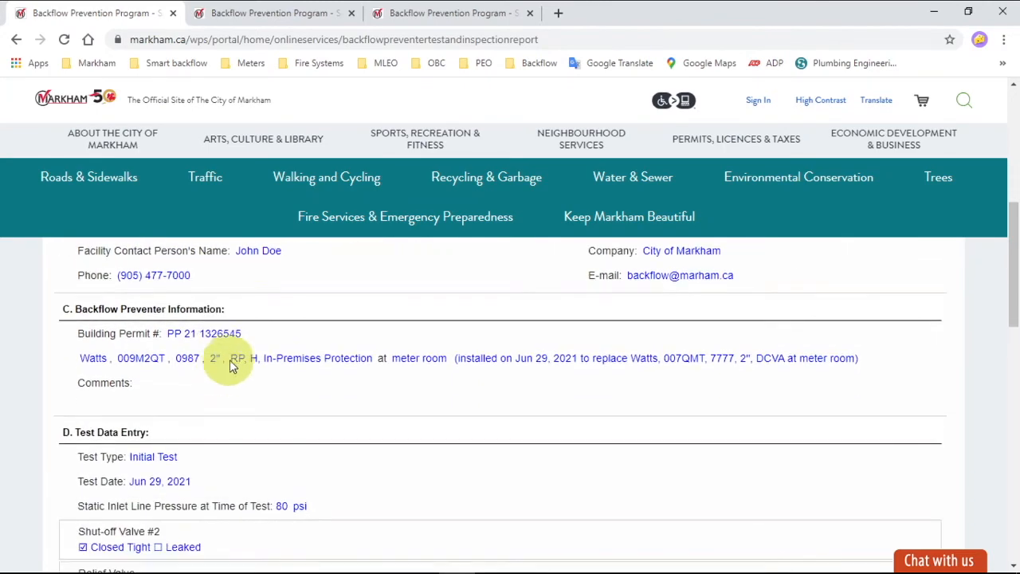
scroll(230, 363, down, 1)
scroll(236, 350, down, 3)
scroll(237, 353, down, 3)
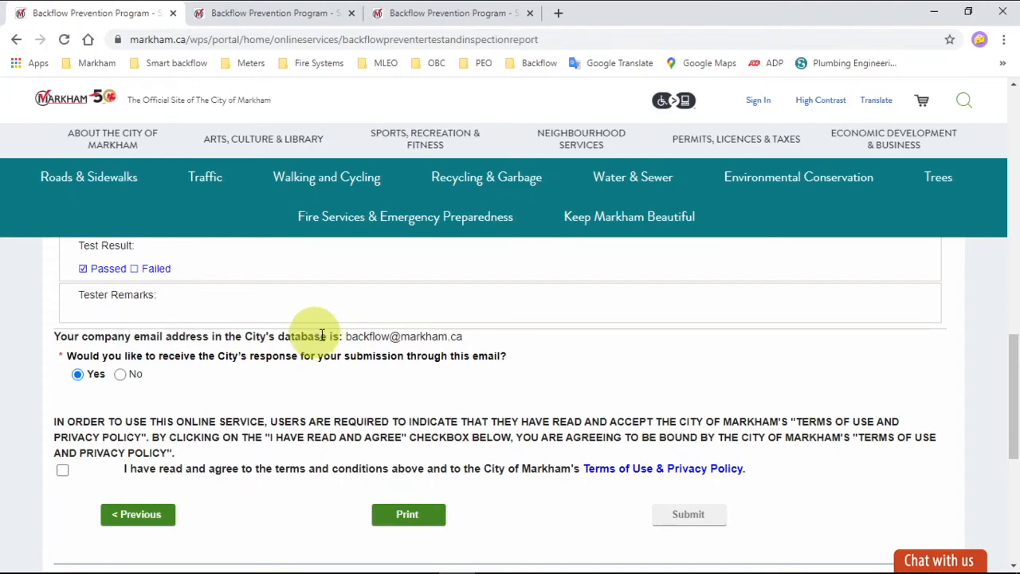
Submit the report with the City's response directed to a different e-mail address, agreeing to the Terms of Use & Privacy Policy.
click(120, 375)
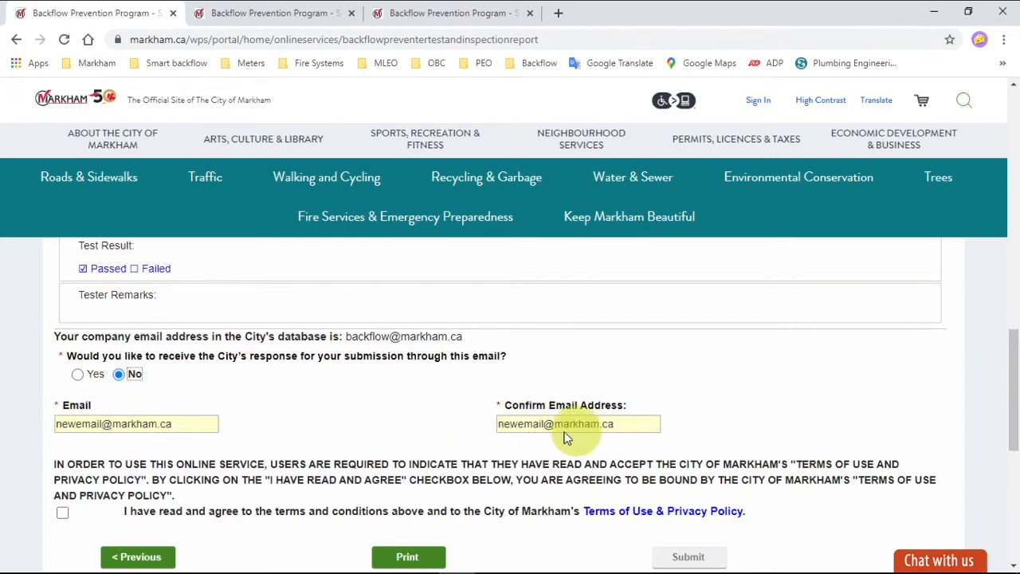
scroll(333, 359, down, 1)
scroll(333, 360, down, 1)
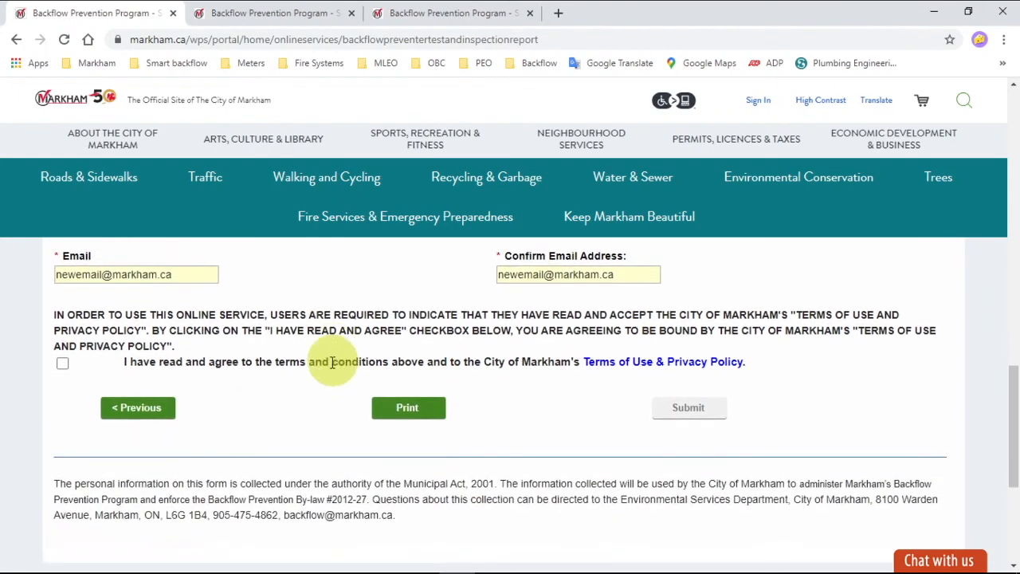
click(62, 366)
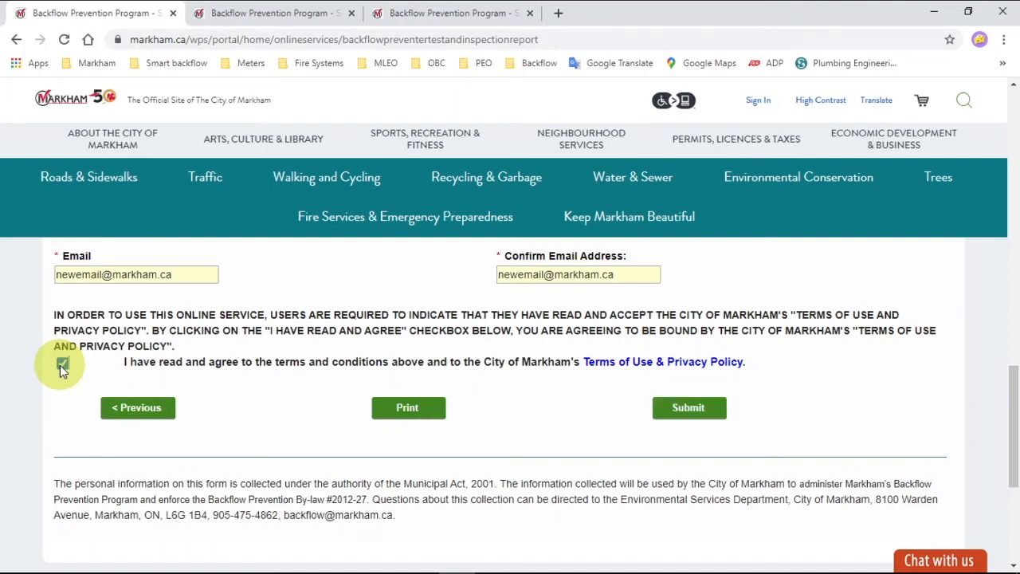
click(692, 410)
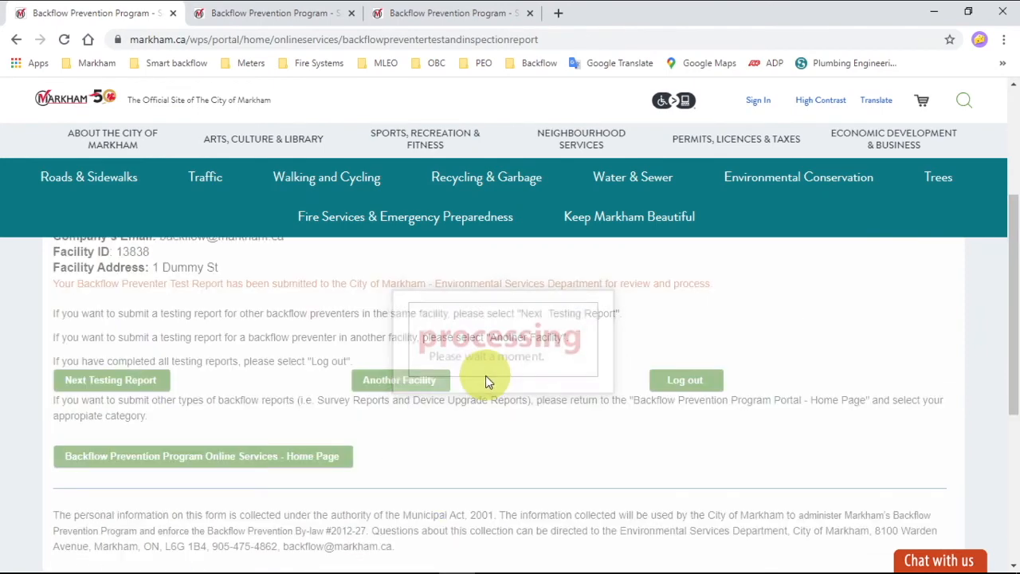
Review the submission received page and its options for another testing report, another facility or logging out.
scroll(219, 360, up, 3)
scroll(219, 361, down, 2)
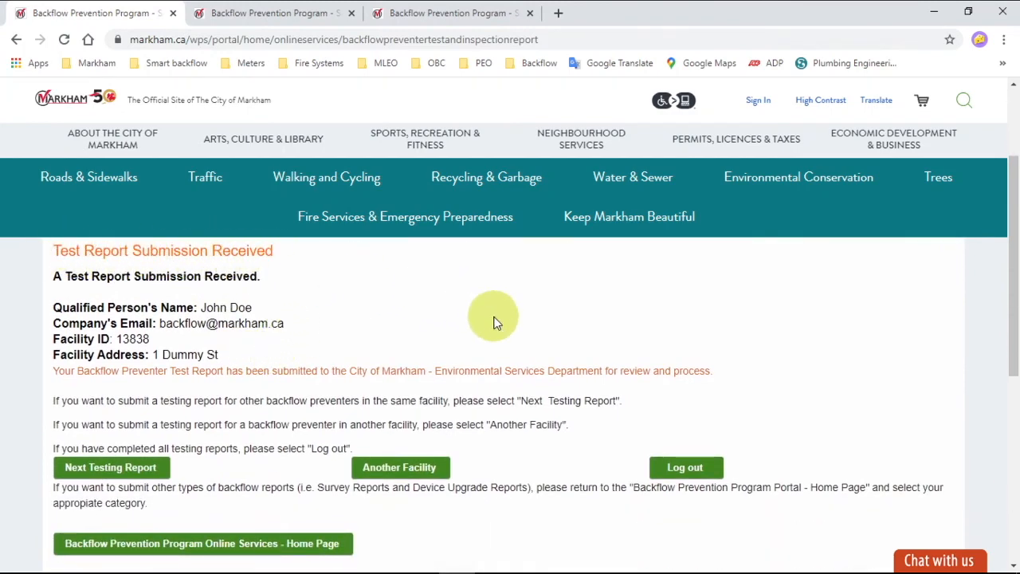
scroll(489, 314, down, 2)
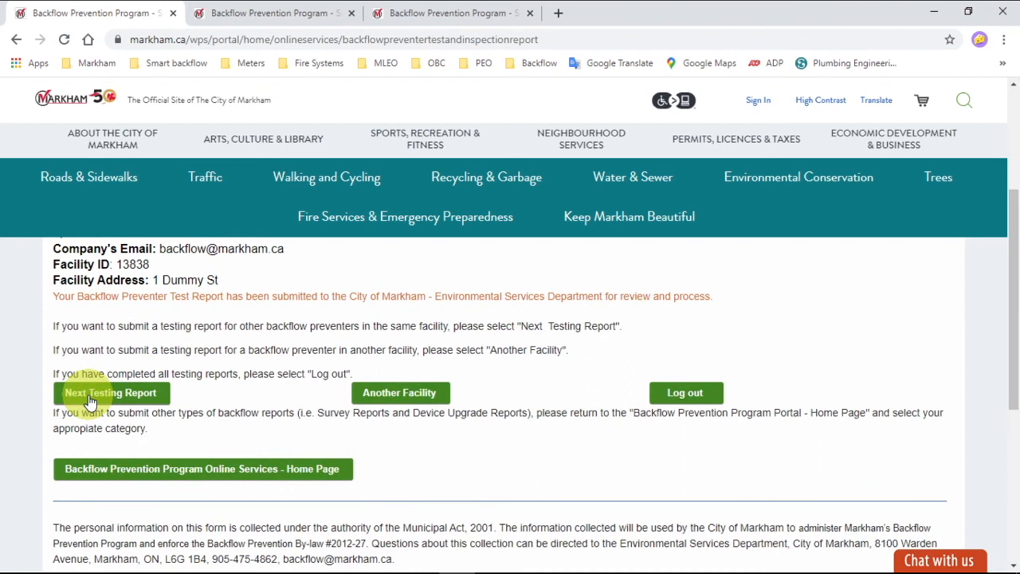